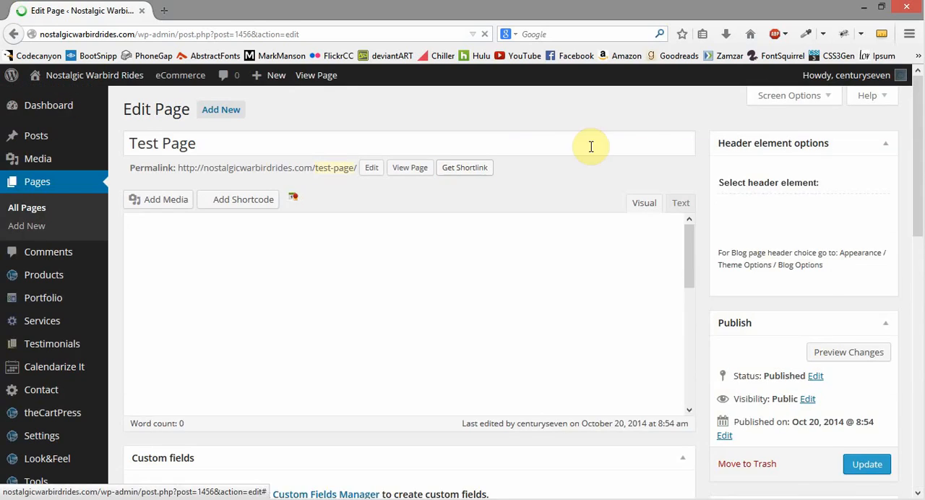
# Step: Delete the last two purple paragraphs from the Test Page content and update the page
pyautogui.scroll(-2, 525, 304)
pyautogui.scroll(-8, 526, 304)
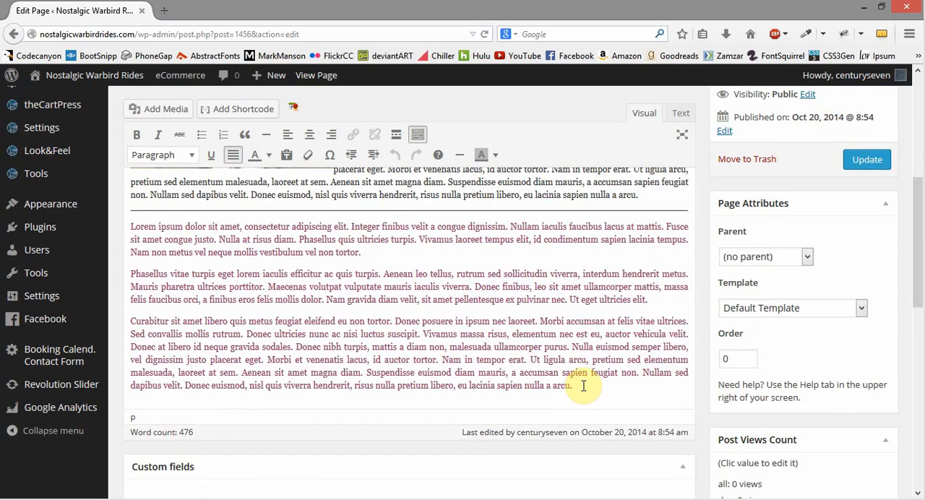
pyautogui.moveTo(574, 385); pyautogui.dragTo(123, 274)
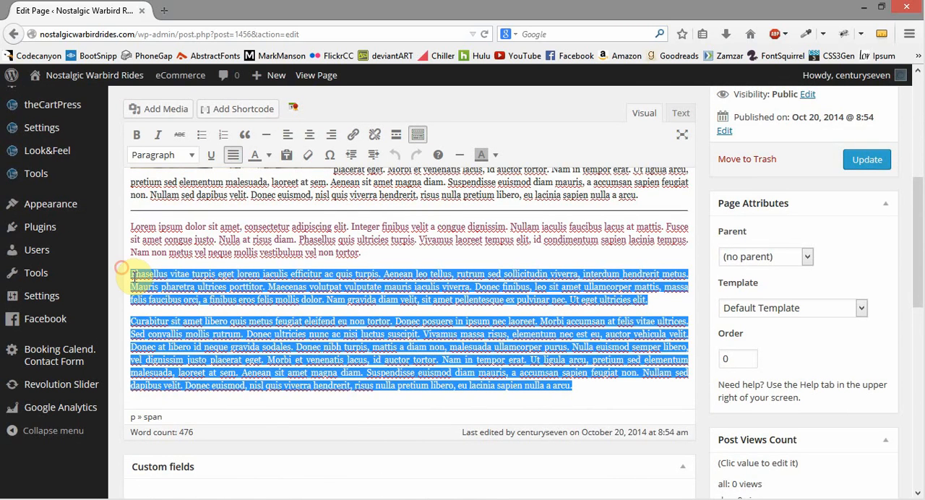
pyautogui.press('Delete')
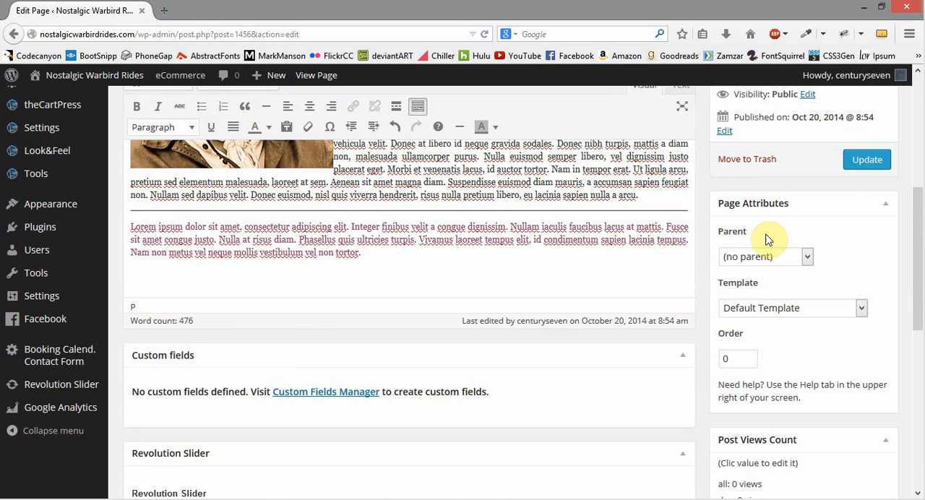
pyautogui.click(865, 160)
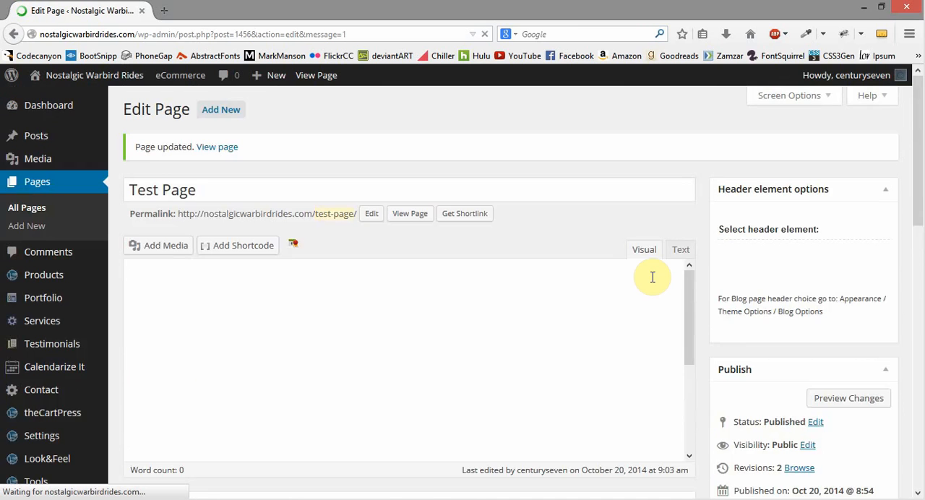
# Step: Delete the remaining purple paragraph, the horizontal line and the closing word "arcu" from the content, and update the page
pyautogui.scroll(-3, 675, 211)
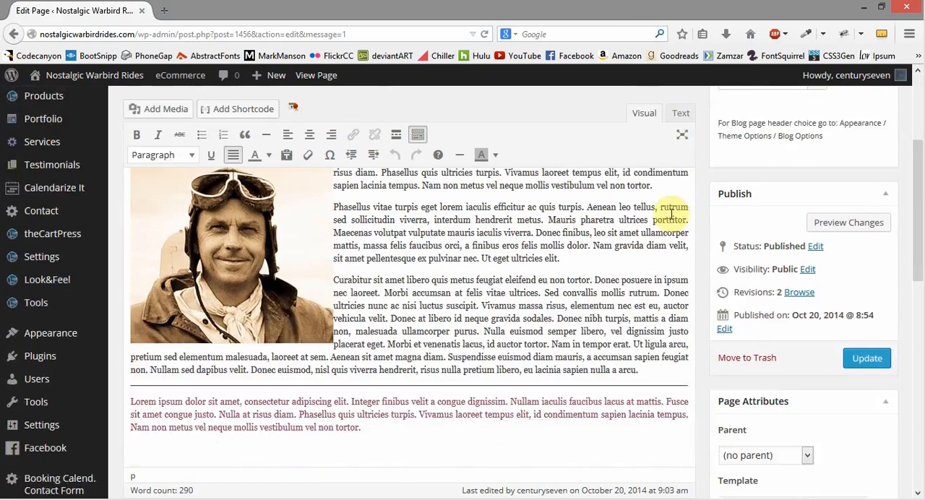
pyautogui.moveTo(372, 374); pyautogui.dragTo(115, 342)
pyautogui.press('BackSpace')
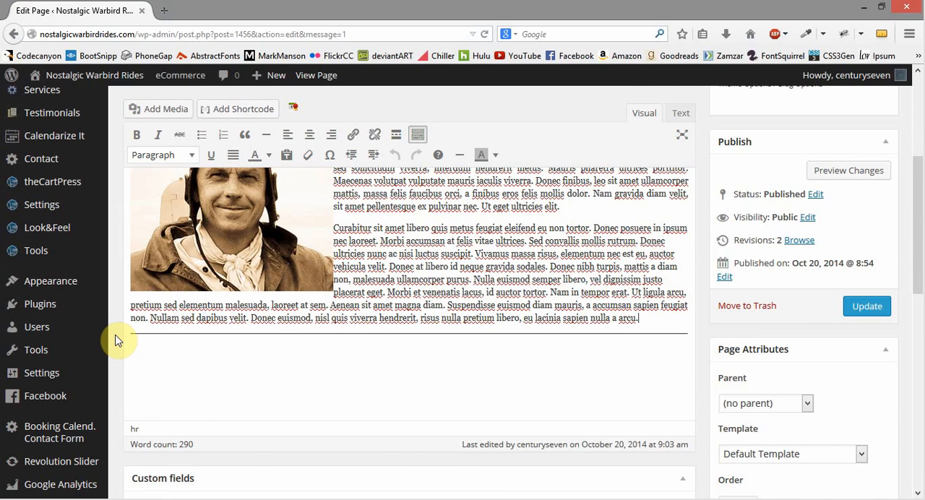
pyautogui.press('BackSpace')
pyautogui.click(493, 352)
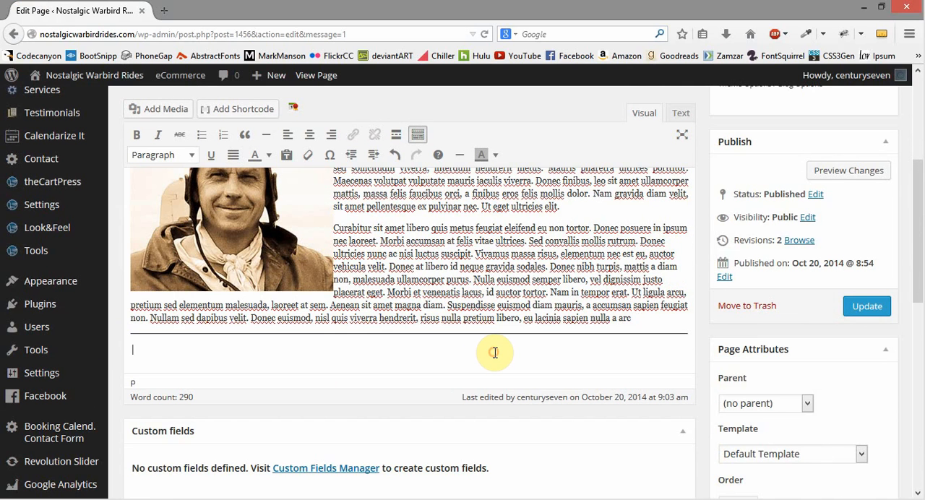
pyautogui.press('BackSpace')
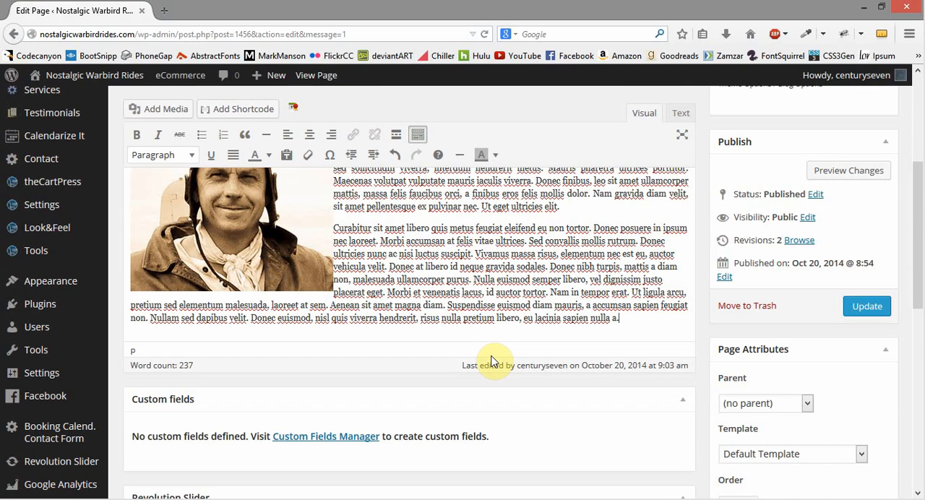
pyautogui.click(875, 306)
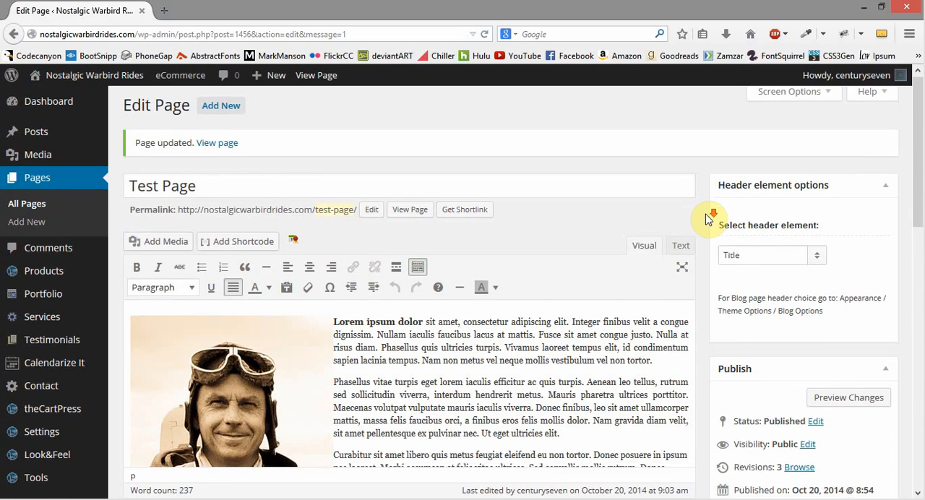
# Step: Examine the title, content, Revolution Slider and Page Options sections of the page editor for a list of revisions
pyautogui.scroll(-8, 707, 218)
pyautogui.scroll(-3, 708, 219)
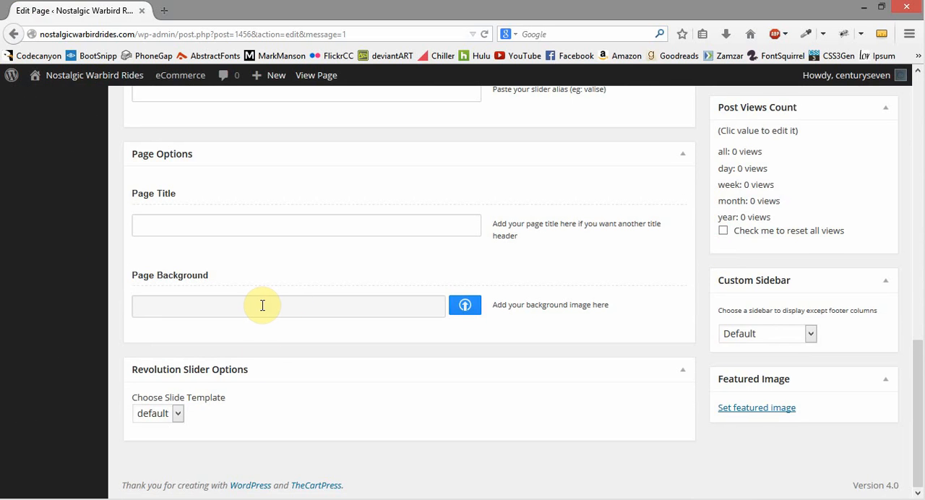
pyautogui.scroll(1, 263, 305)
pyautogui.click(335, 307)
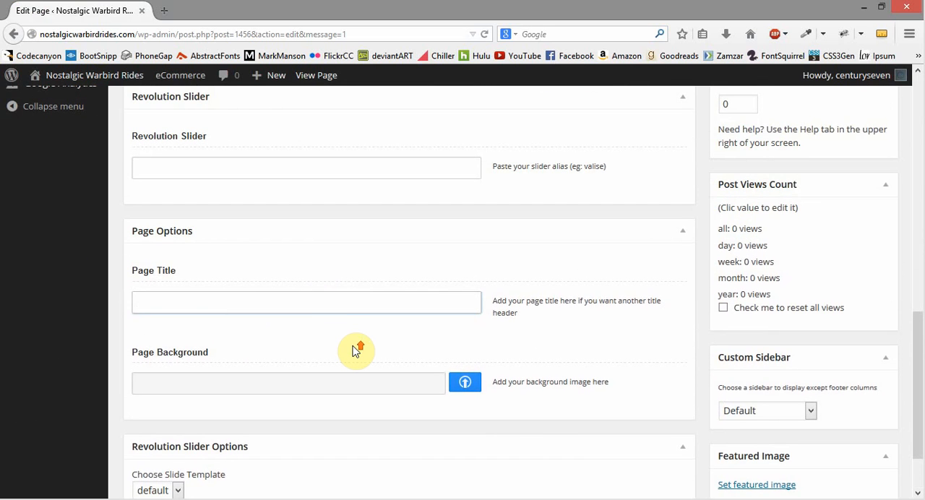
pyautogui.scroll(15, 354, 351)
pyautogui.click(262, 195)
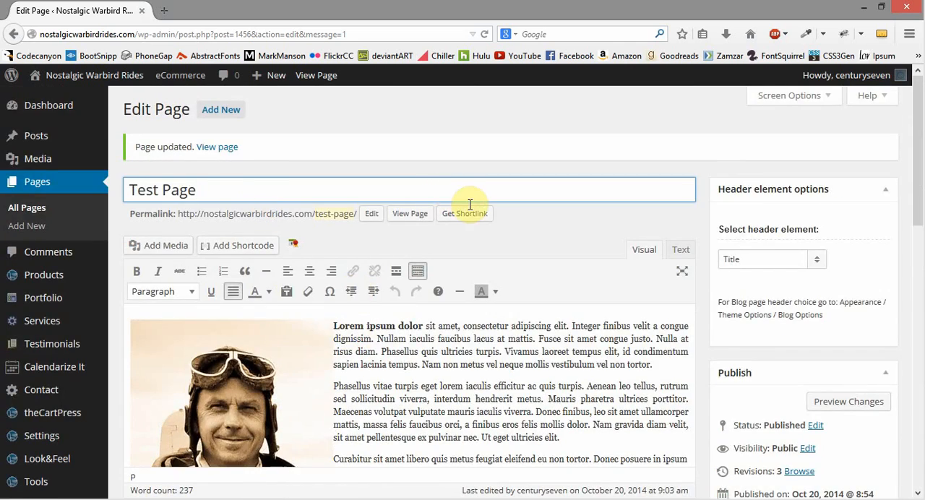
pyautogui.scroll(-6, 480, 239)
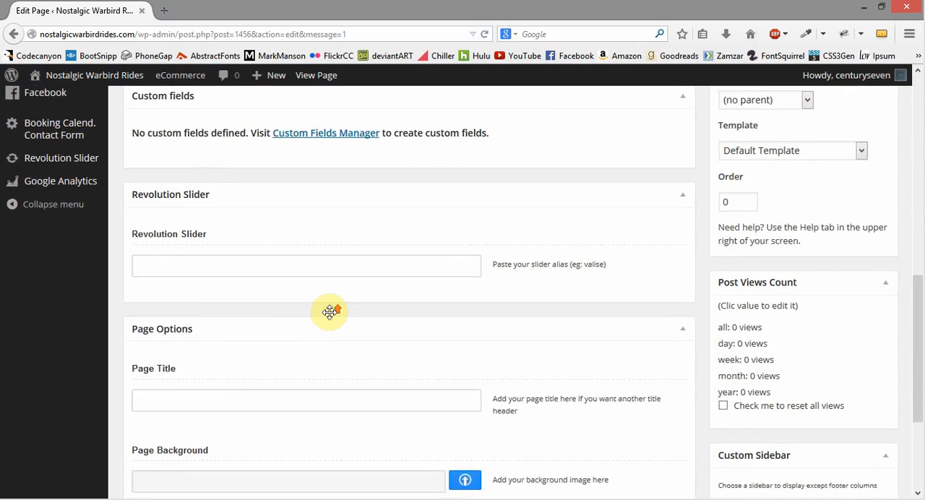
pyautogui.scroll(2, 330, 311)
pyautogui.click(283, 409)
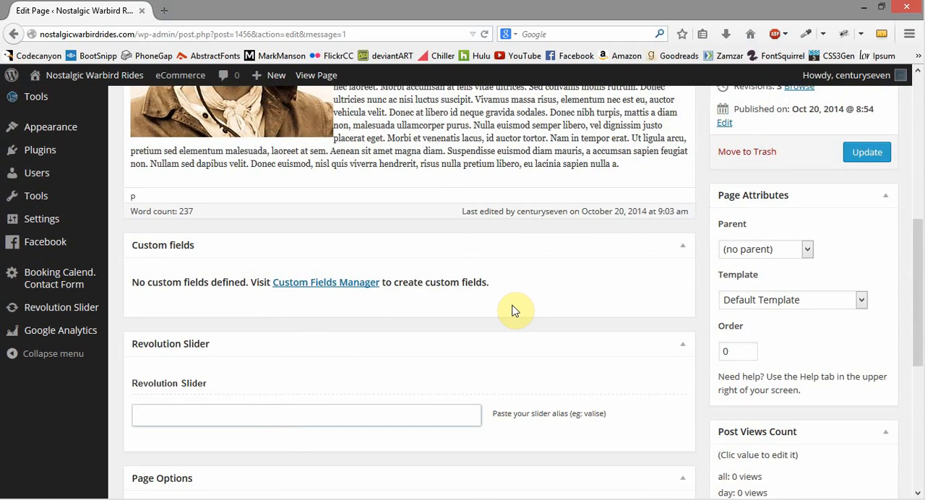
pyautogui.scroll(4, 514, 316)
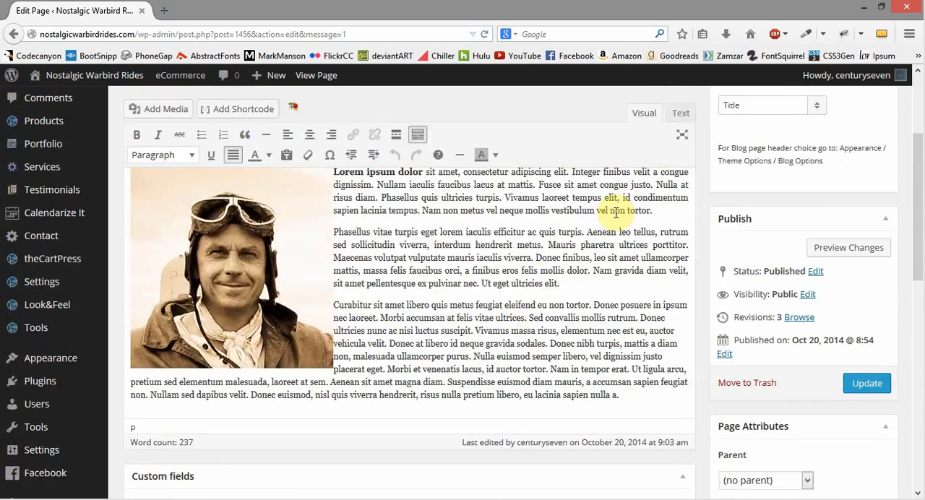
pyautogui.scroll(-4, 698, 217)
pyautogui.scroll(-2, 701, 236)
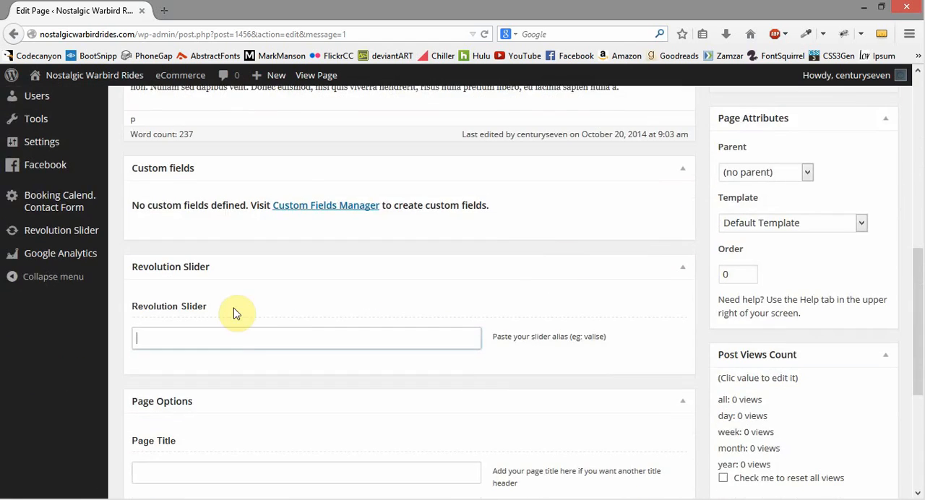
pyautogui.scroll(2, 457, 297)
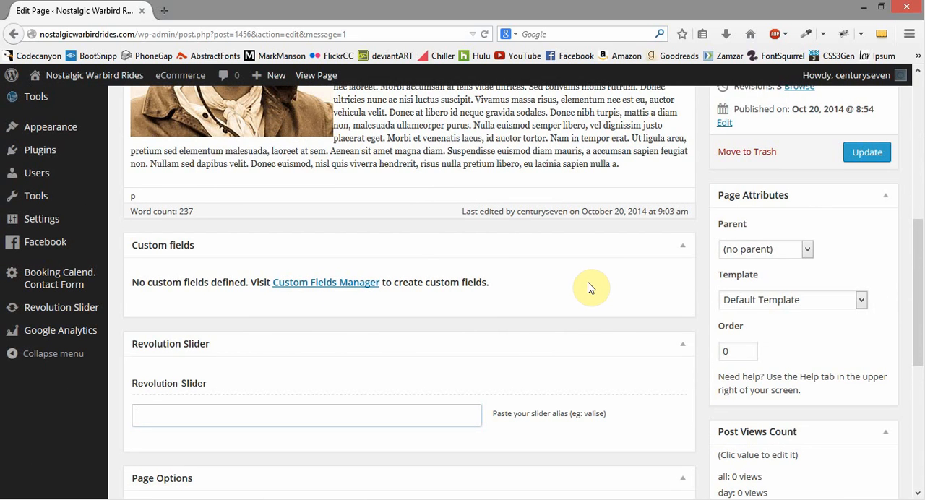
pyautogui.scroll(2, 611, 289)
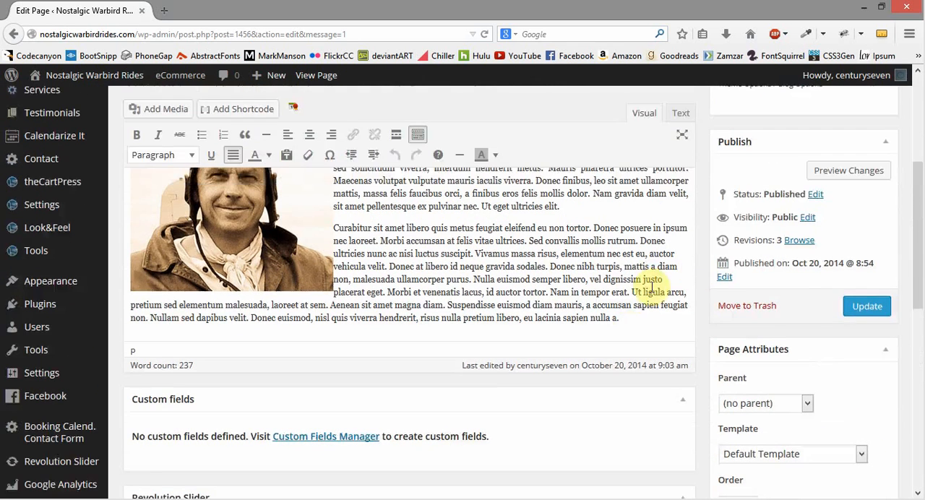
pyautogui.scroll(2, 711, 246)
# Step: Examine the Page Attributes, Post Views Count, Custom Sidebar and Featured Image boxes for a list of revisions
pyautogui.scroll(-6, 716, 241)
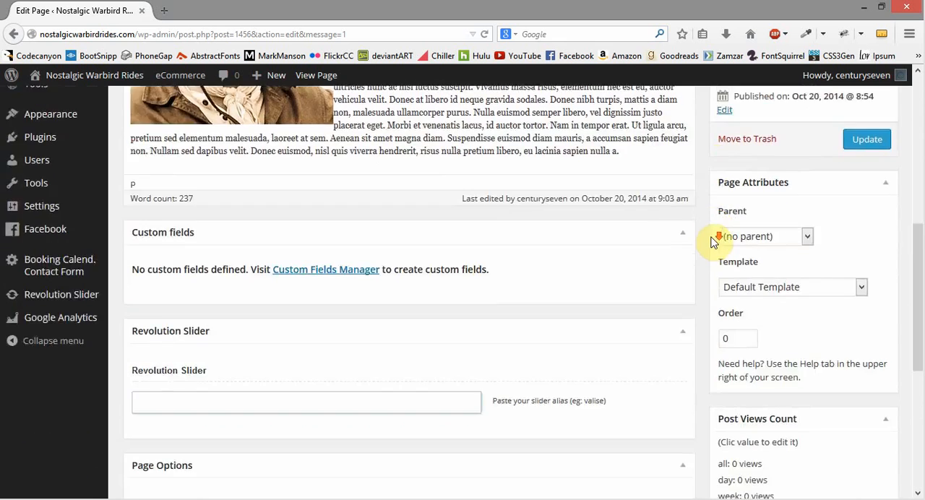
pyautogui.scroll(-1, 820, 315)
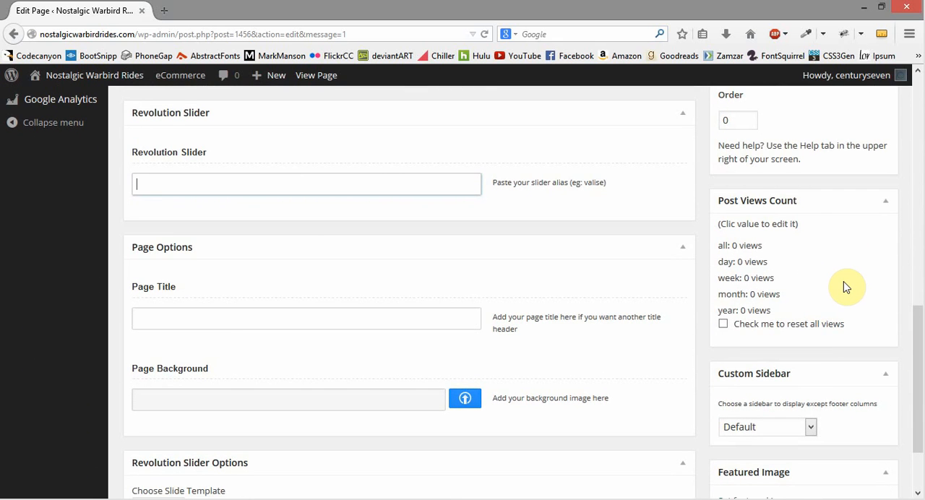
pyautogui.scroll(-1, 820, 260)
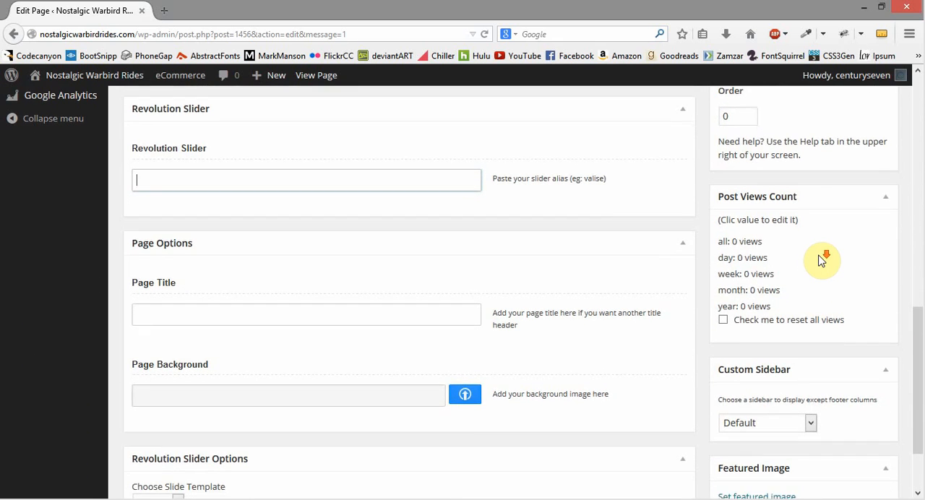
pyautogui.scroll(-1, 820, 260)
pyautogui.scroll(1, 862, 334)
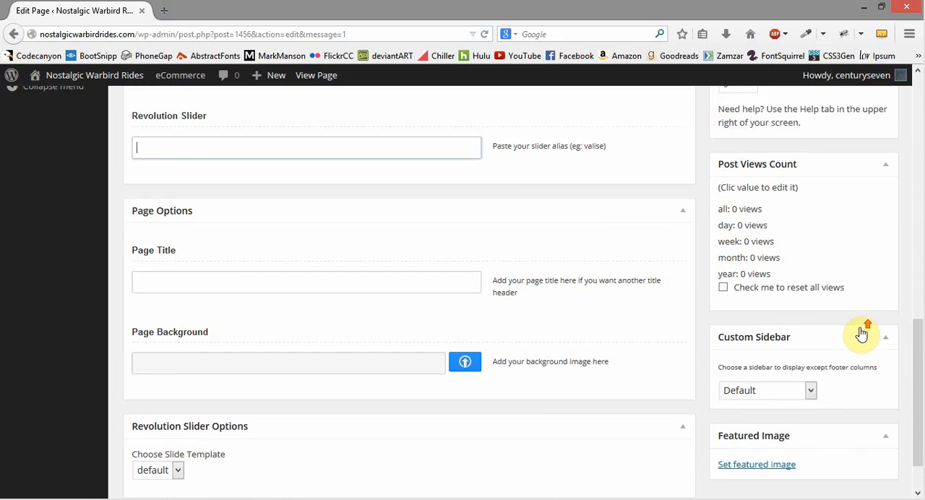
pyautogui.scroll(-1, 862, 334)
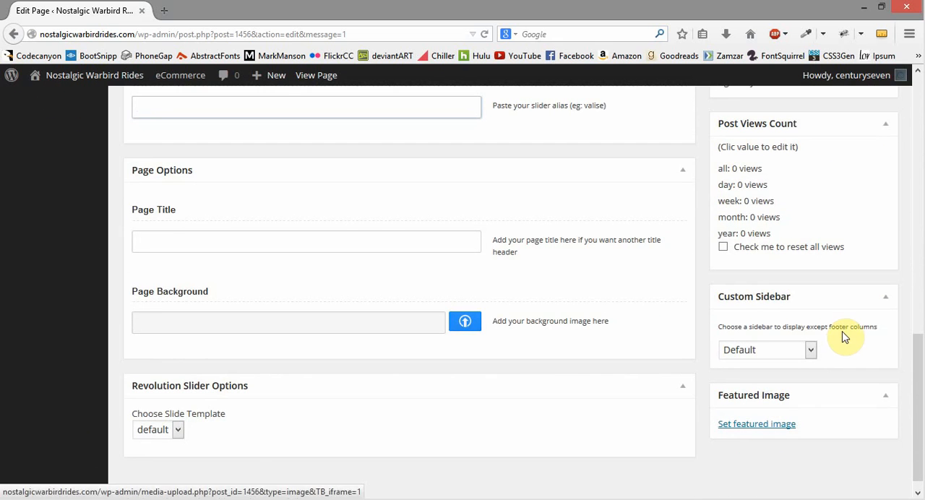
pyautogui.scroll(10, 844, 335)
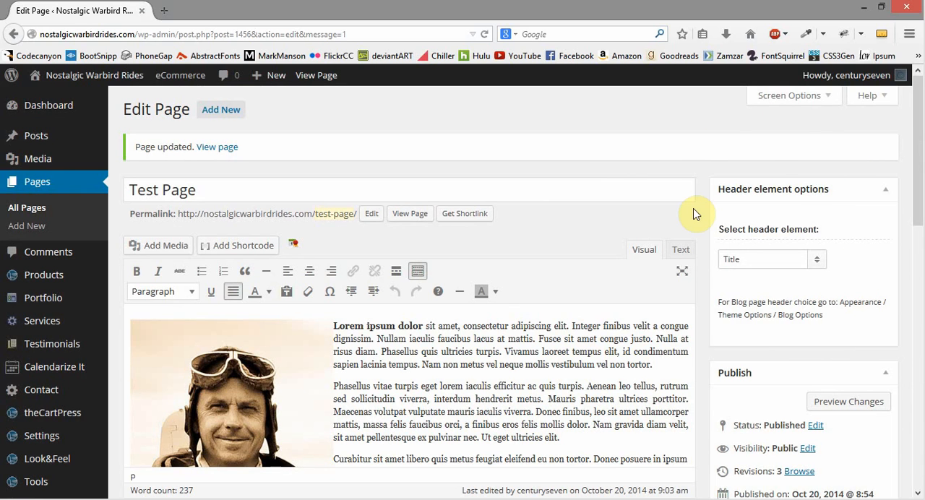
pyautogui.scroll(-15, 701, 239)
pyautogui.scroll(15, 713, 282)
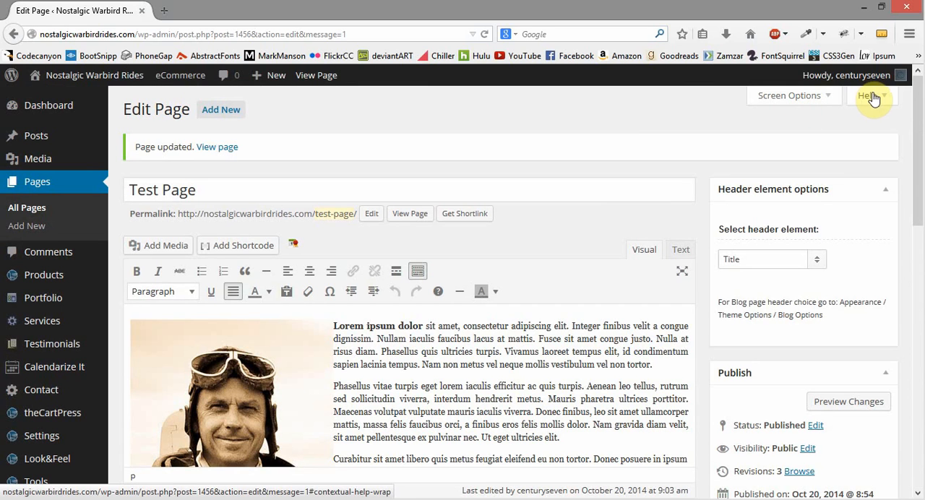
# Step: Enable the Revisions box in the page editor's Screen Options and close the options
pyautogui.click(783, 103)
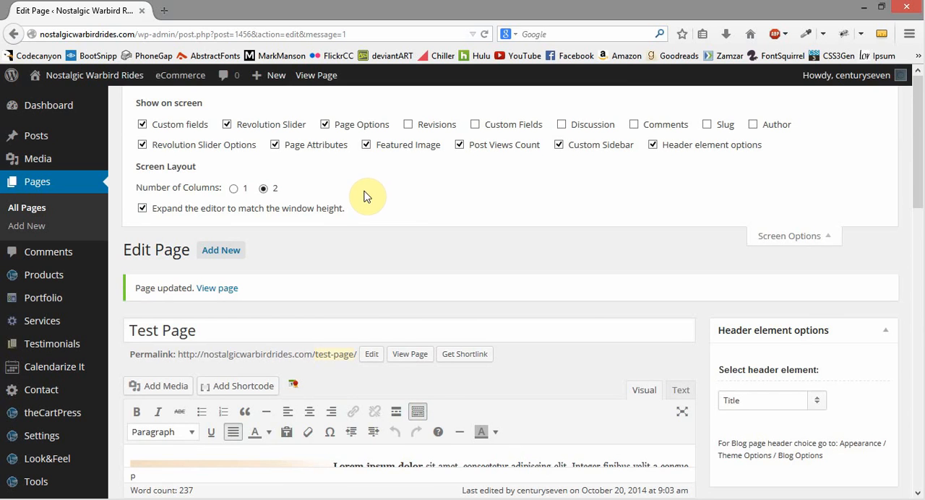
pyautogui.click(408, 125)
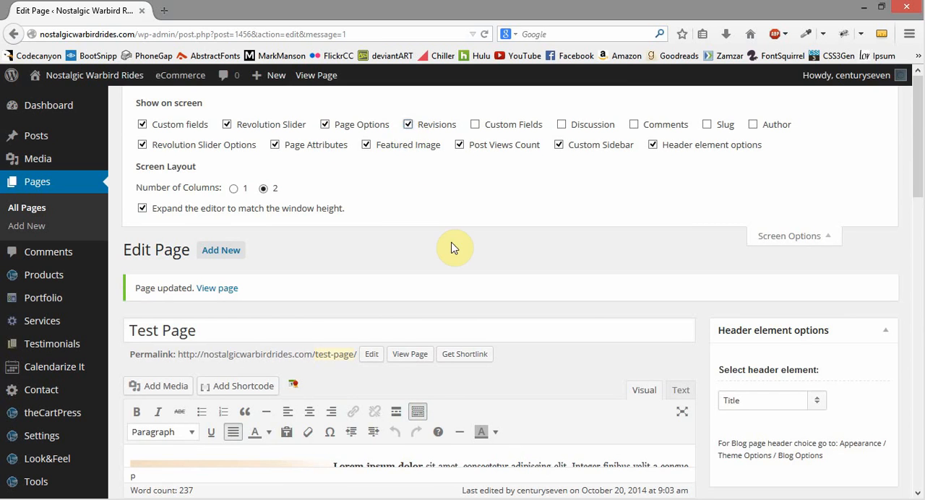
pyautogui.click(777, 241)
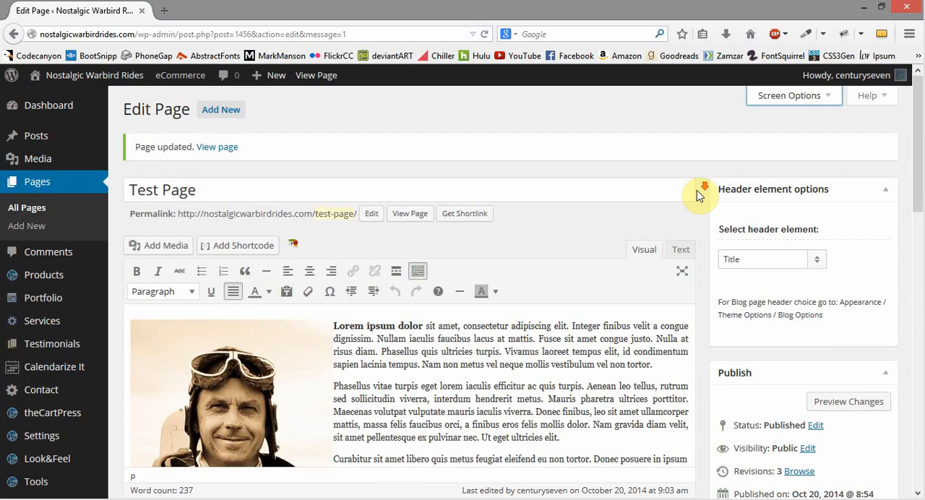
# Step: Open the 20 October, 2014 @ 9:03:17 revision and examine its content differences from the previous version
pyautogui.scroll(-10, 697, 190)
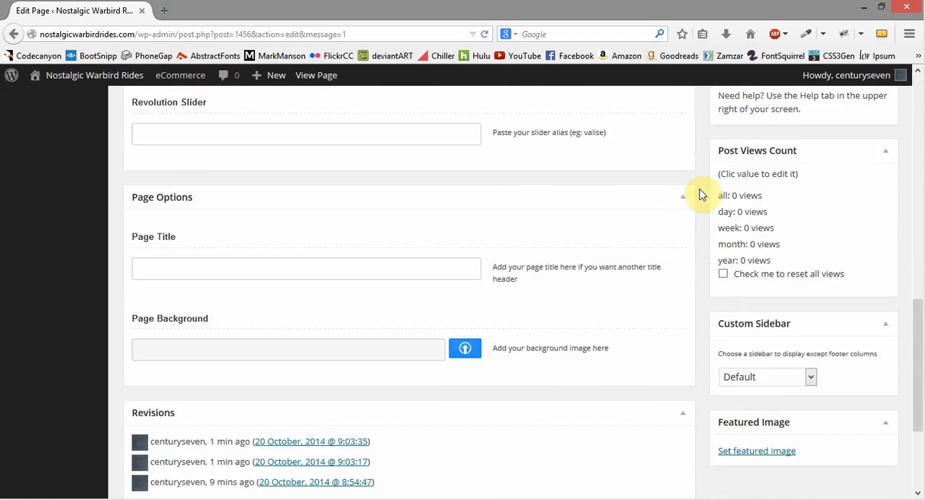
pyautogui.scroll(-3, 700, 193)
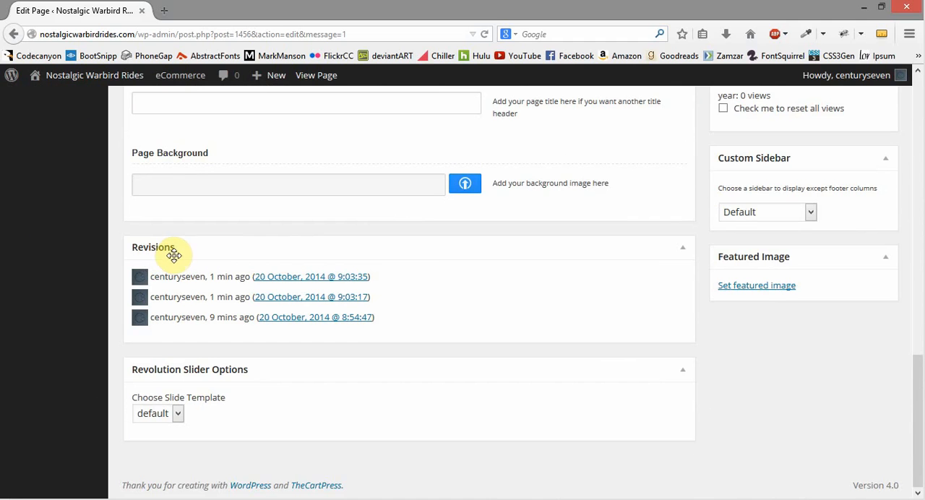
pyautogui.click(303, 302)
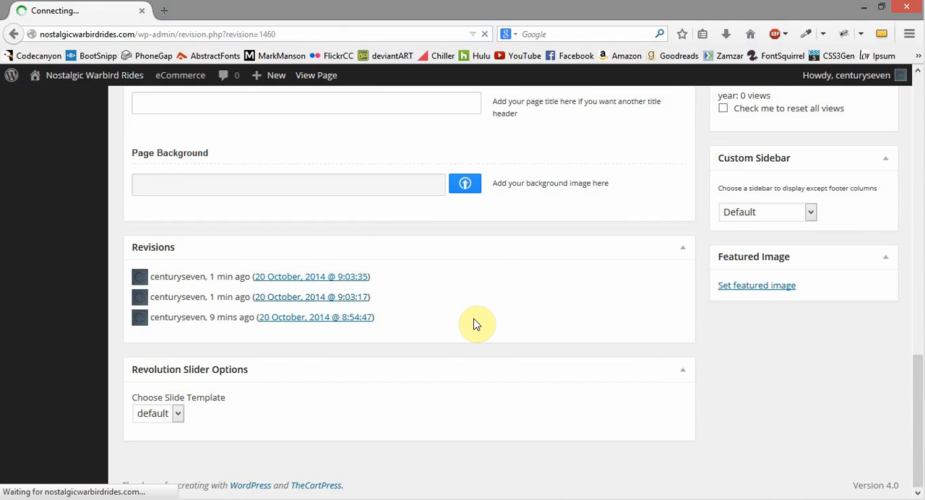
pyautogui.scroll(-2, 607, 251)
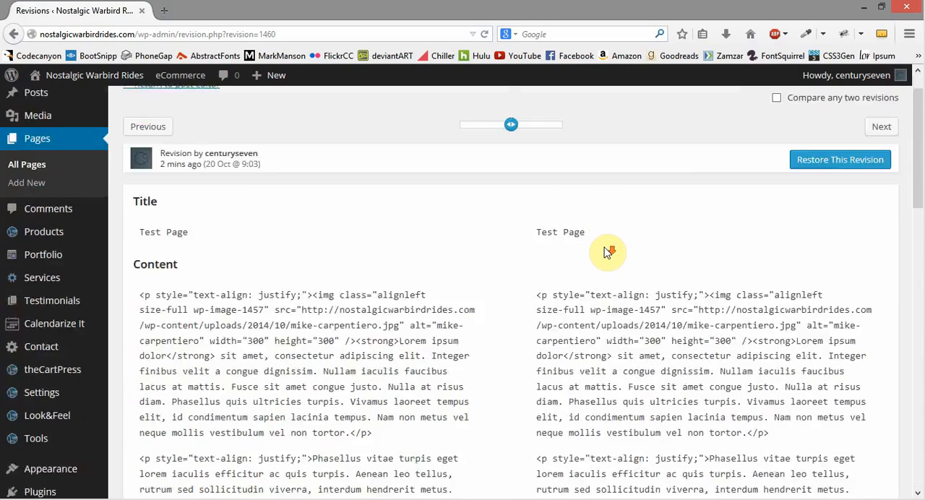
pyautogui.scroll(-4, 482, 190)
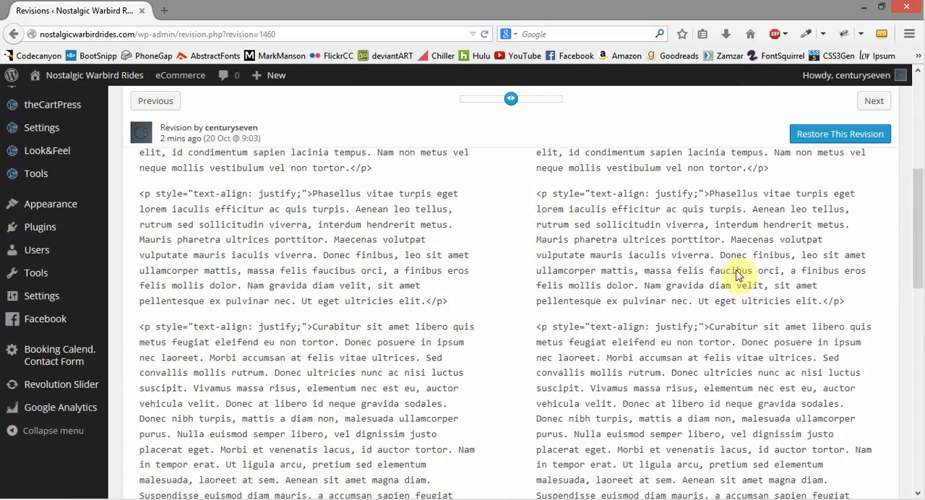
pyautogui.scroll(-5, 593, 310)
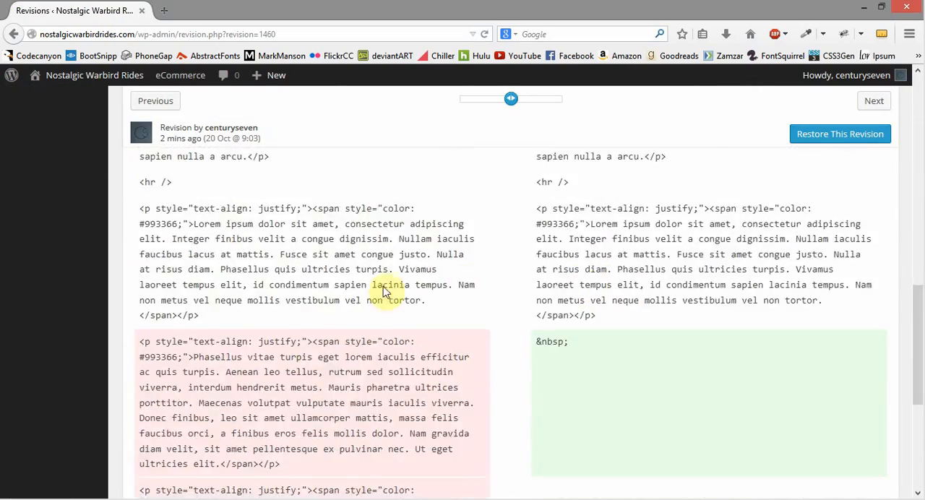
pyautogui.scroll(-2, 624, 281)
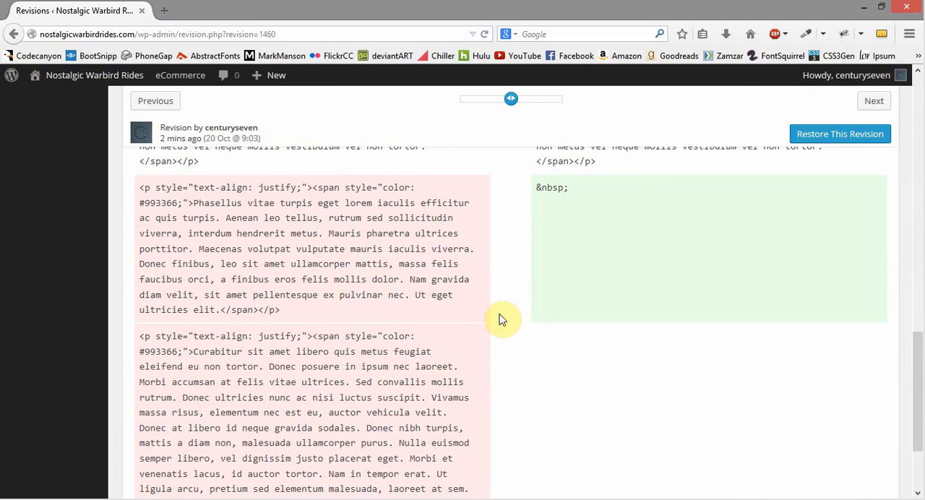
# Step: Browse the earliest revision (20 Oct @ 8:54) and the current revision of Test Page, examining the content differences of each
pyautogui.scroll(3, 578, 281)
pyautogui.scroll(10, 585, 286)
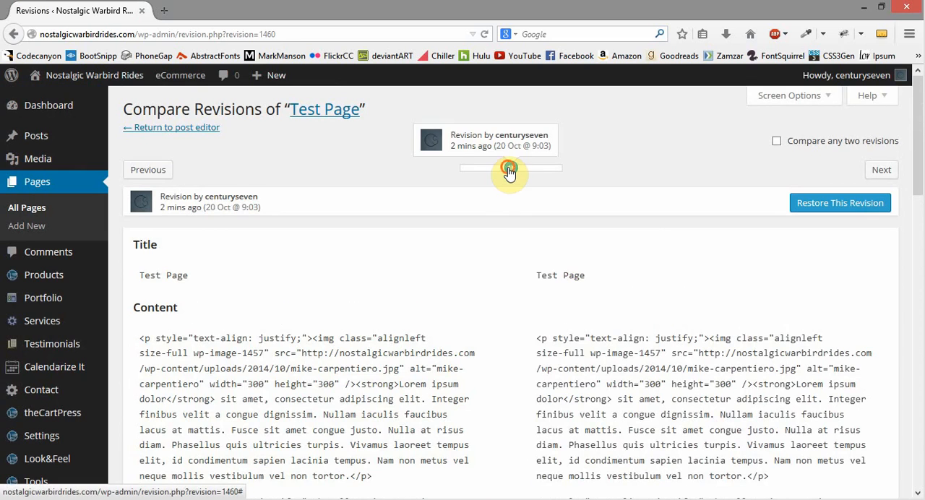
pyautogui.moveTo(509, 174); pyautogui.dragTo(466, 175)
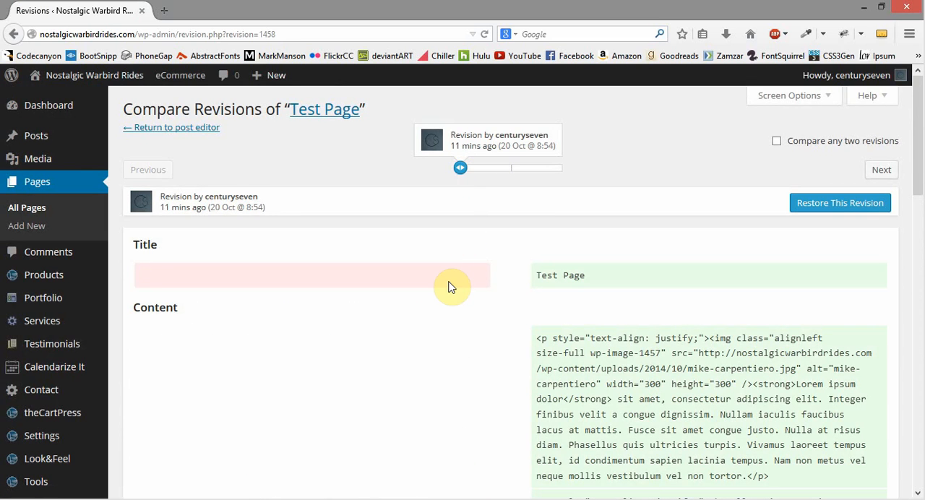
pyautogui.moveTo(461, 174); pyautogui.dragTo(579, 174)
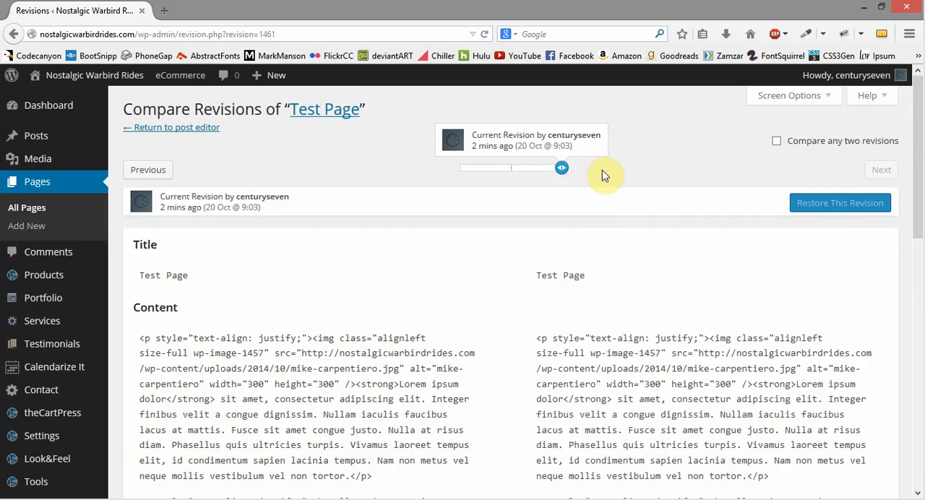
pyautogui.scroll(-8, 632, 270)
pyautogui.scroll(-1, 630, 275)
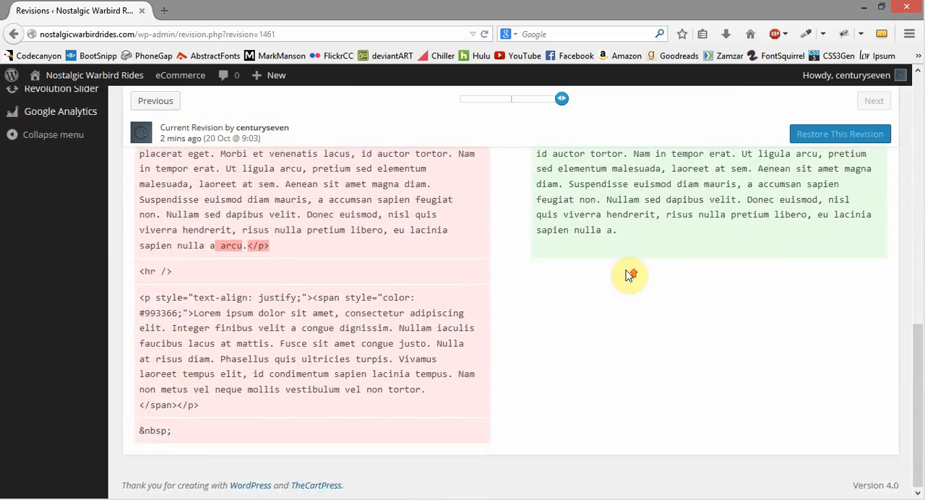
pyautogui.scroll(2, 754, 306)
pyautogui.scroll(10, 664, 233)
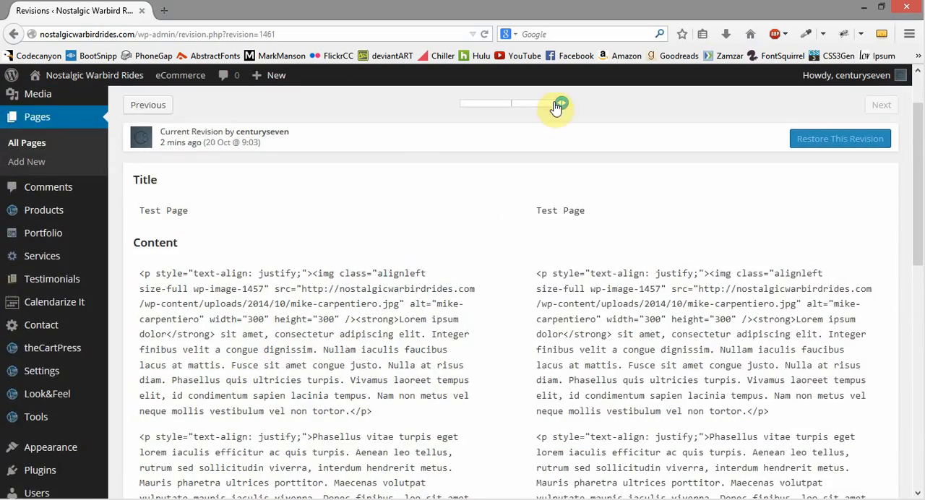
# Step: Return to the middle 20 Oct @ 9:03 revision and examine its content differences from the previous version
pyautogui.moveTo(556, 105); pyautogui.dragTo(511, 108)
pyautogui.scroll(-10, 501, 227)
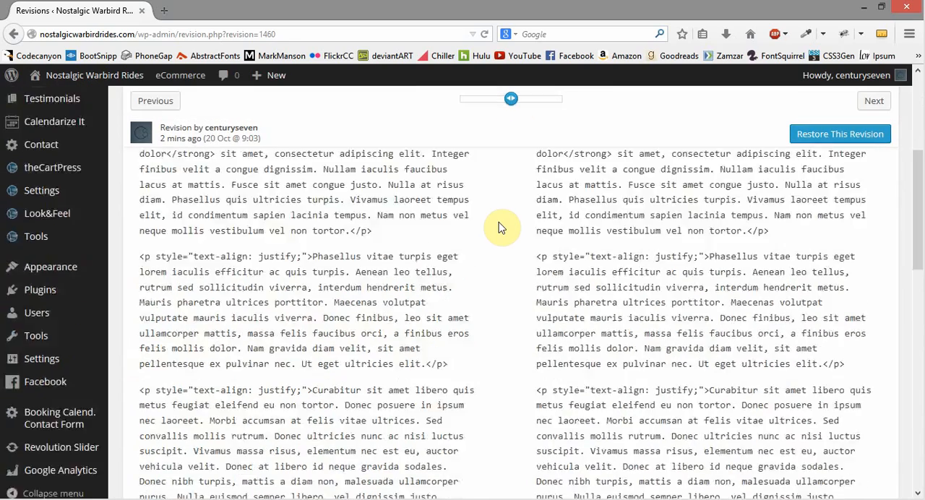
pyautogui.scroll(-1, 501, 228)
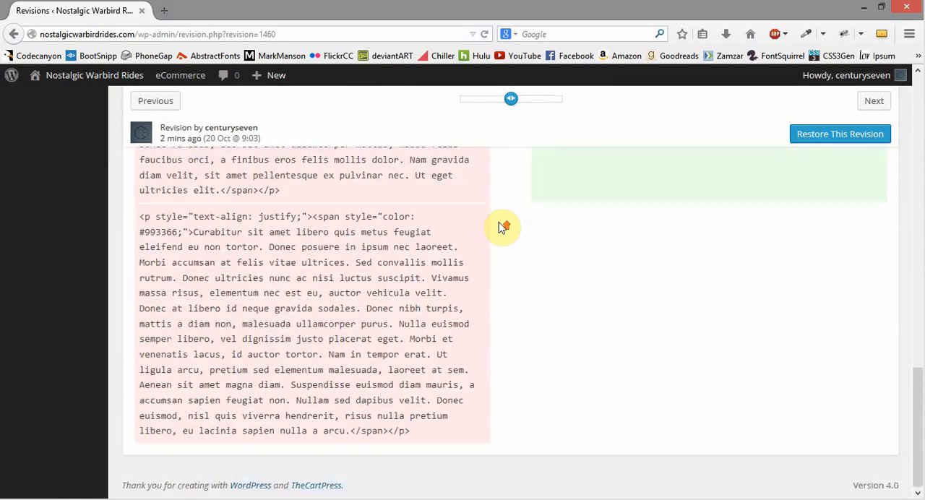
pyautogui.scroll(4, 498, 228)
pyautogui.scroll(-1, 498, 228)
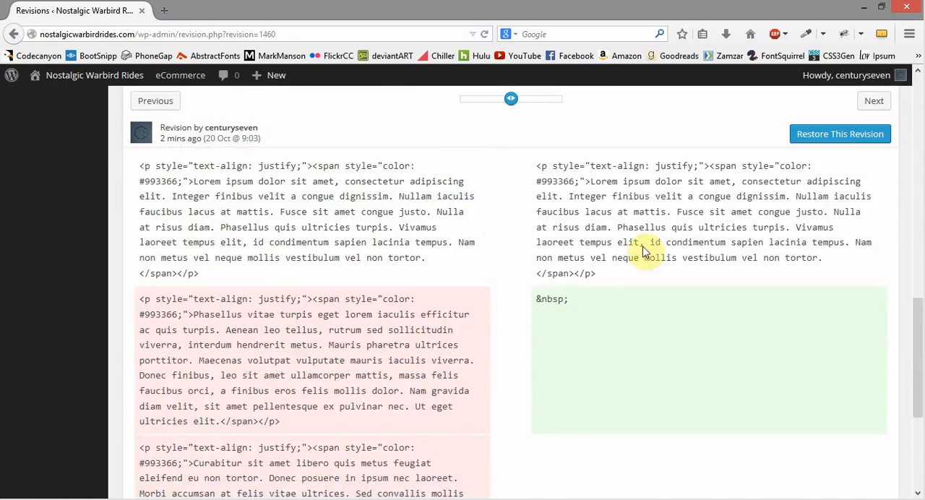
pyautogui.scroll(2, 658, 224)
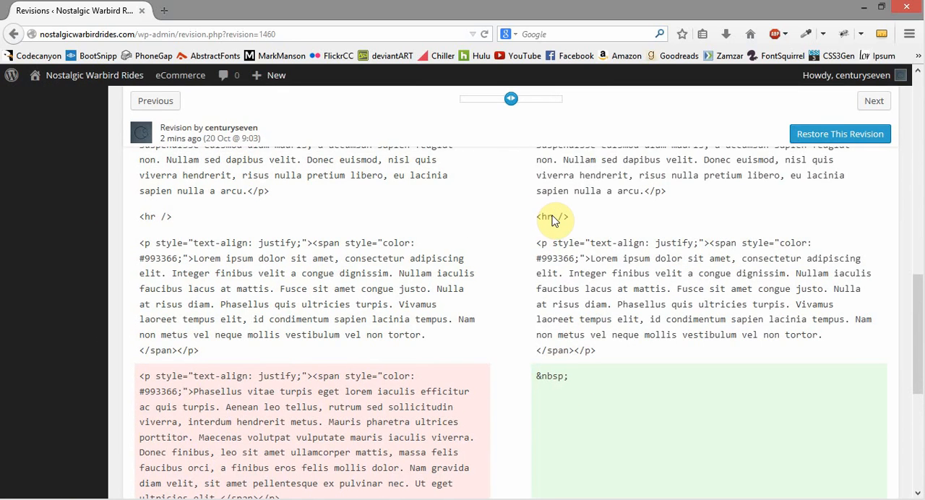
# Step: Restore Test Page to the selected 20 Oct @ 9:03 revision and update the page
pyautogui.scroll(3, 667, 288)
pyautogui.scroll(1, 668, 288)
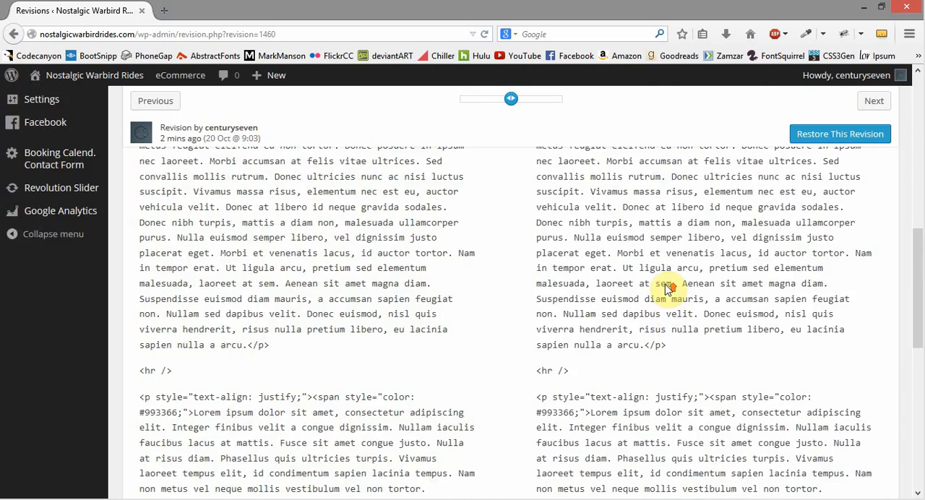
pyautogui.scroll(5, 667, 289)
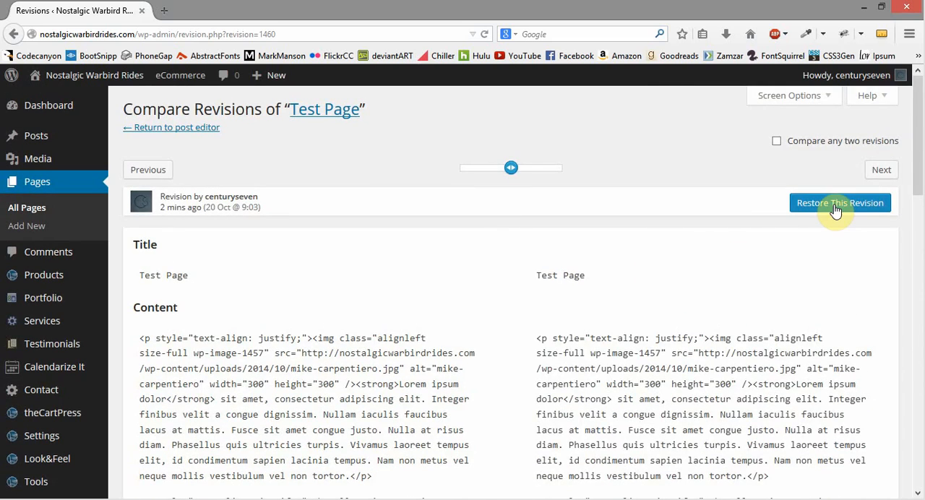
pyautogui.click(832, 210)
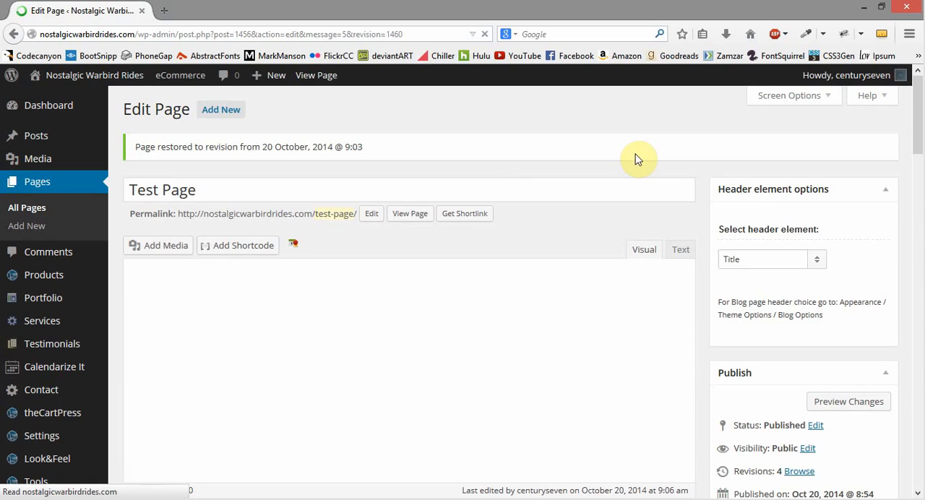
pyautogui.scroll(-5, 690, 190)
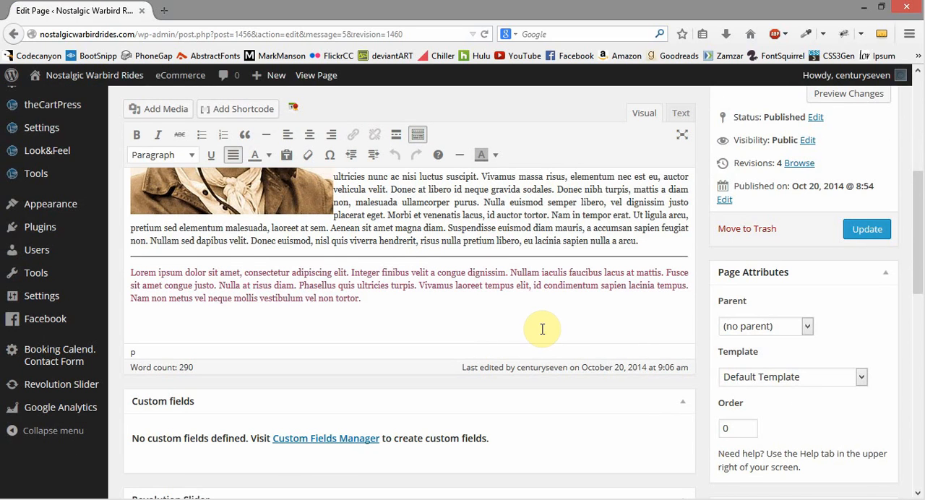
pyautogui.click(863, 231)
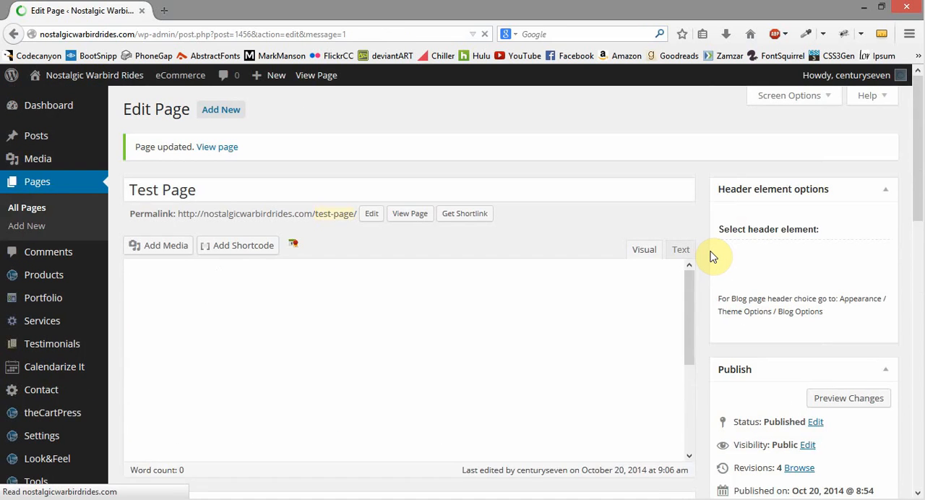
# Step: View the published Test Page and check the restored coloured paragraph below the divider
pyautogui.click(409, 214)
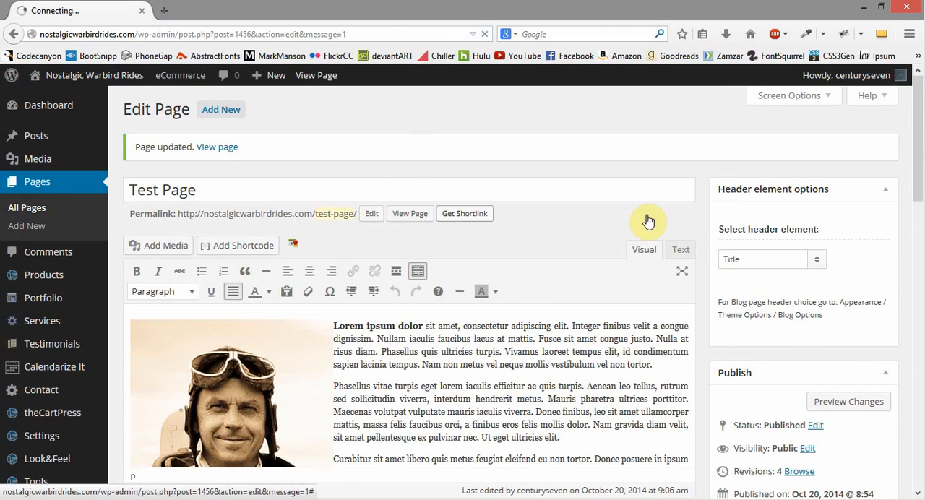
pyautogui.scroll(-1, 657, 211)
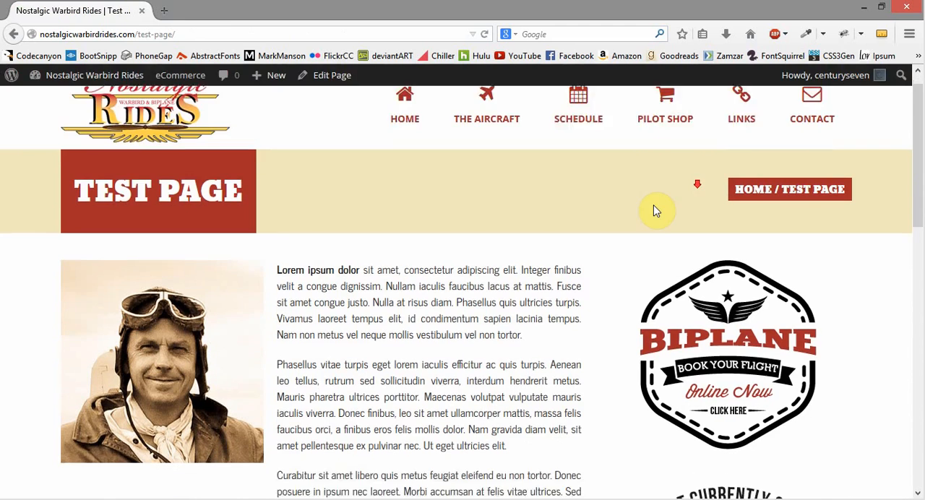
pyautogui.scroll(-4, 656, 211)
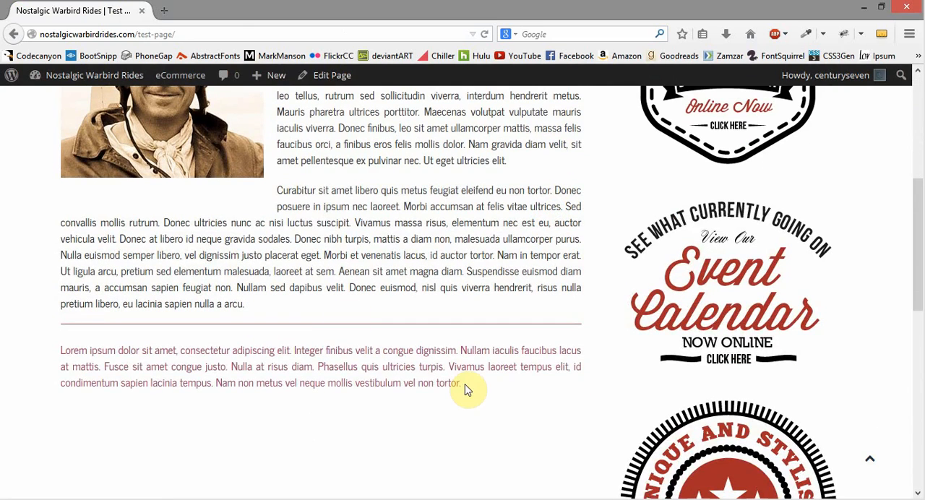
pyautogui.moveTo(470, 384); pyautogui.dragTo(51, 347)
pyautogui.click(79, 333)
pyautogui.scroll(5, 499, 419)
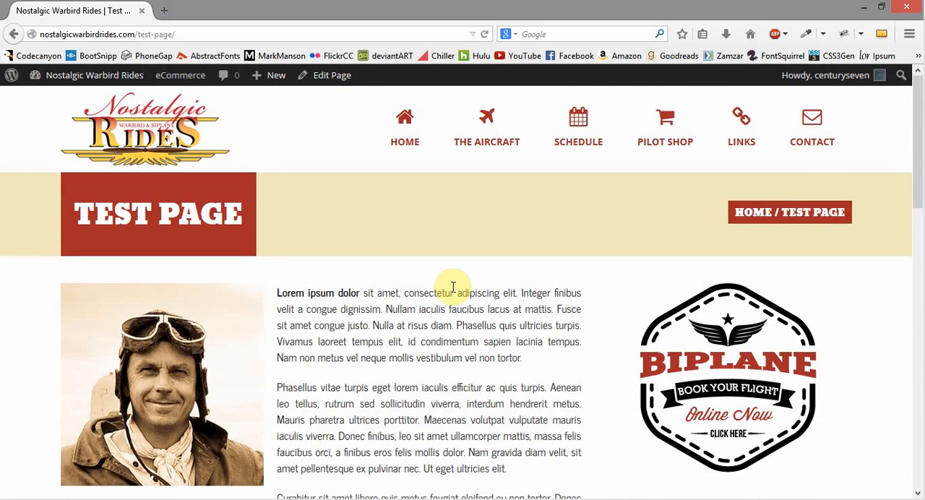
# Step: Go back to the site's admin list of pages and move Test Page to the Trash
pyautogui.click(84, 75)
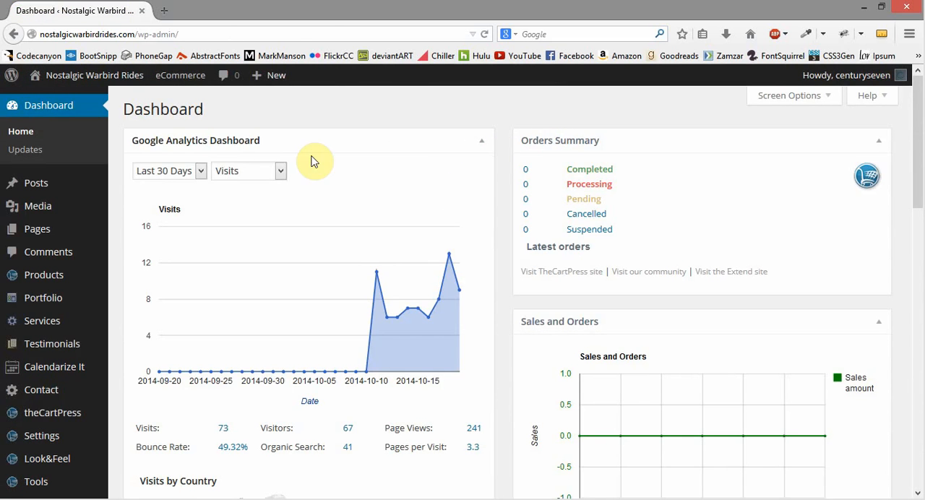
pyautogui.moveTo(41, 209)
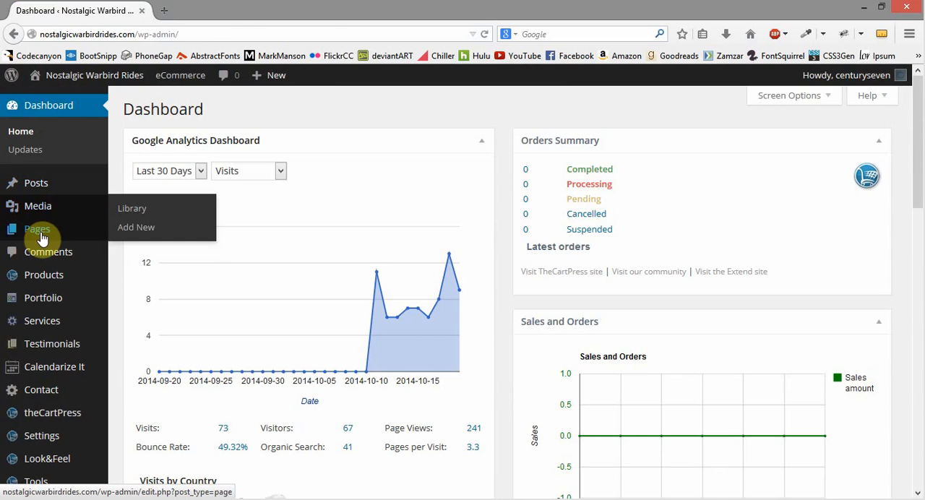
pyautogui.click(40, 230)
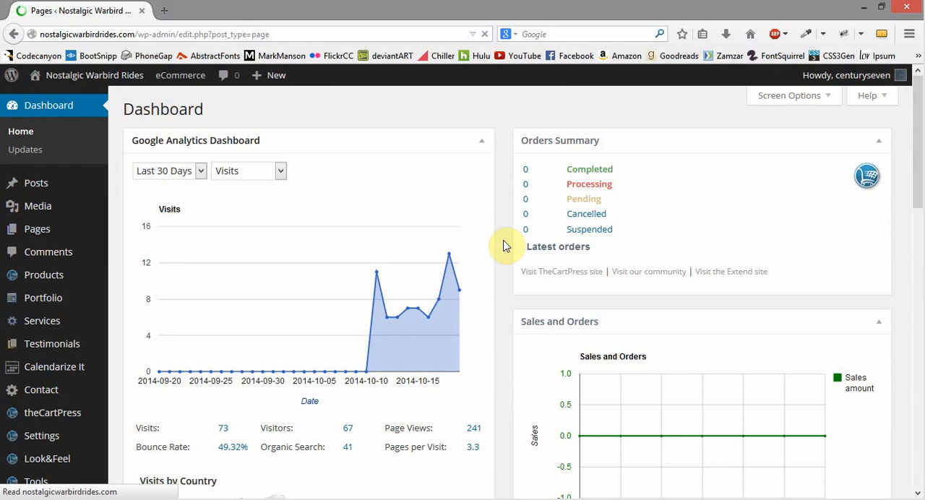
pyautogui.scroll(-1, 513, 247)
pyautogui.scroll(-3, 513, 247)
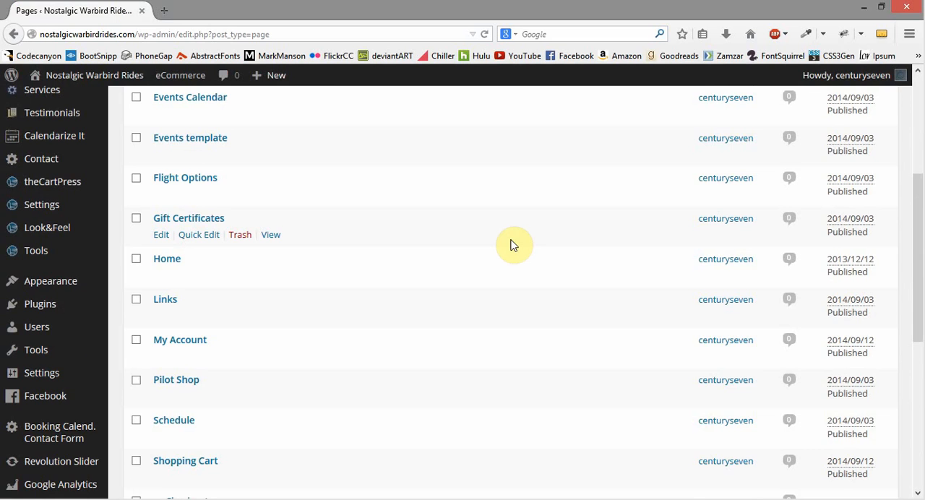
pyautogui.scroll(-3, 514, 246)
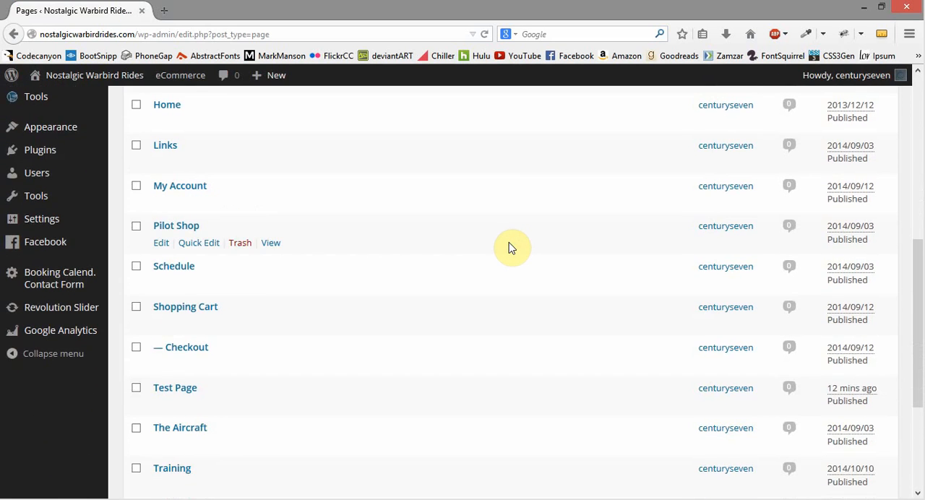
pyautogui.scroll(-1, 514, 247)
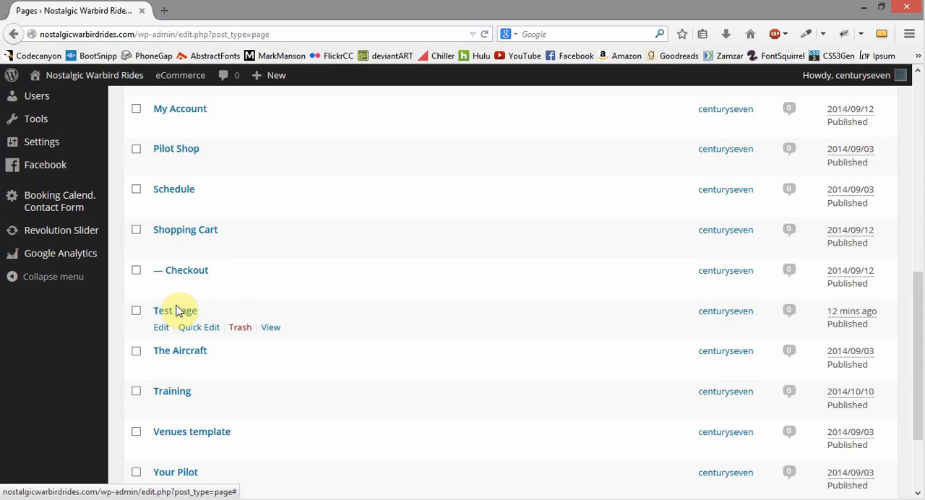
pyautogui.click(241, 328)
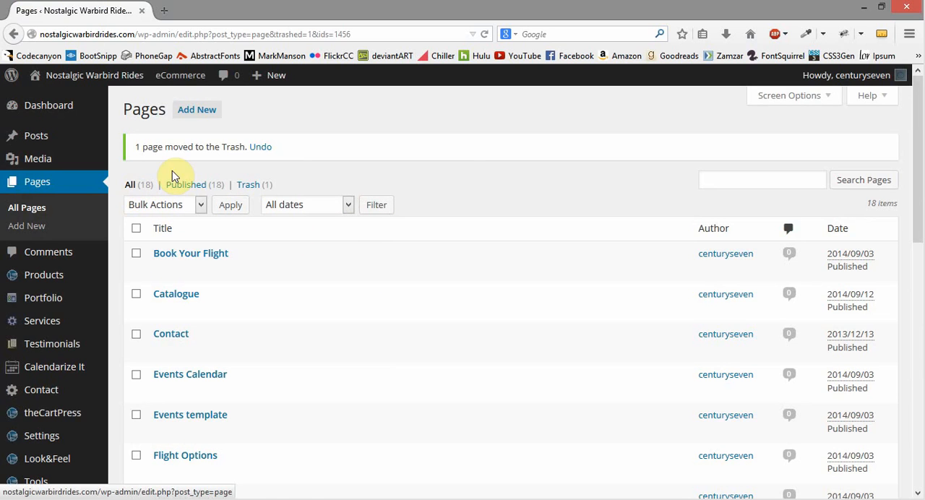
# Step: Restore Test Page from the Trash and show the list of all pages
pyautogui.click(248, 190)
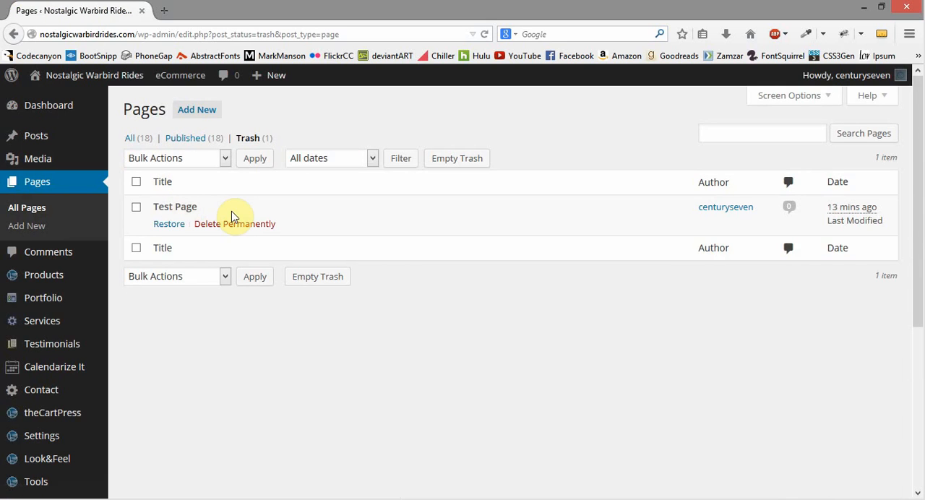
pyautogui.click(170, 230)
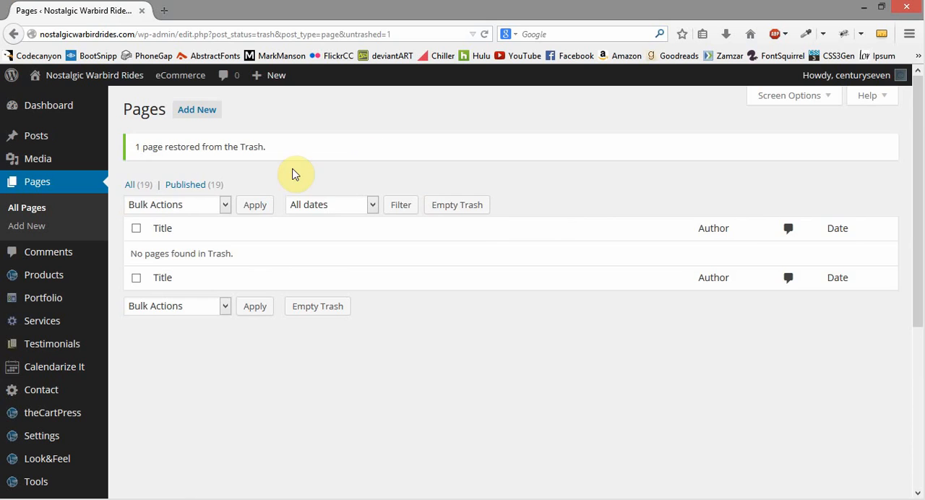
pyautogui.click(135, 188)
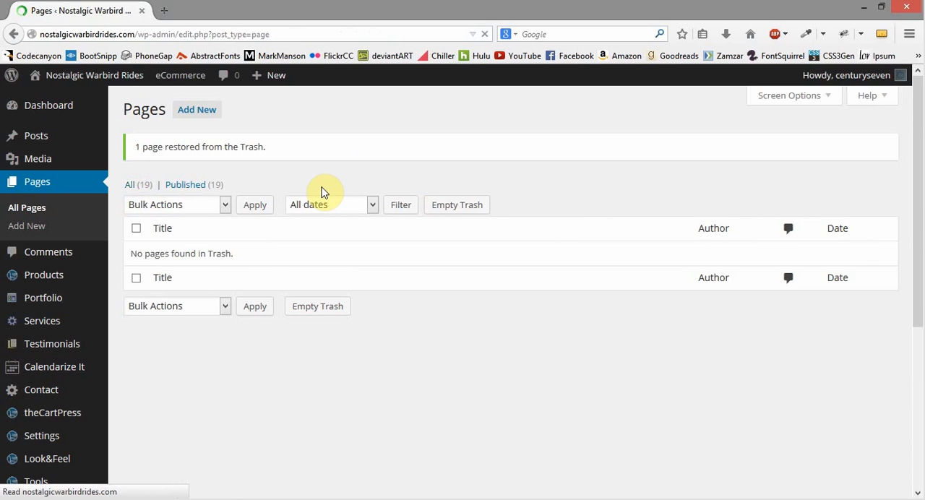
# Step: Move Test Page to the Trash again and show the trashed pages
pyautogui.scroll(-8, 315, 205)
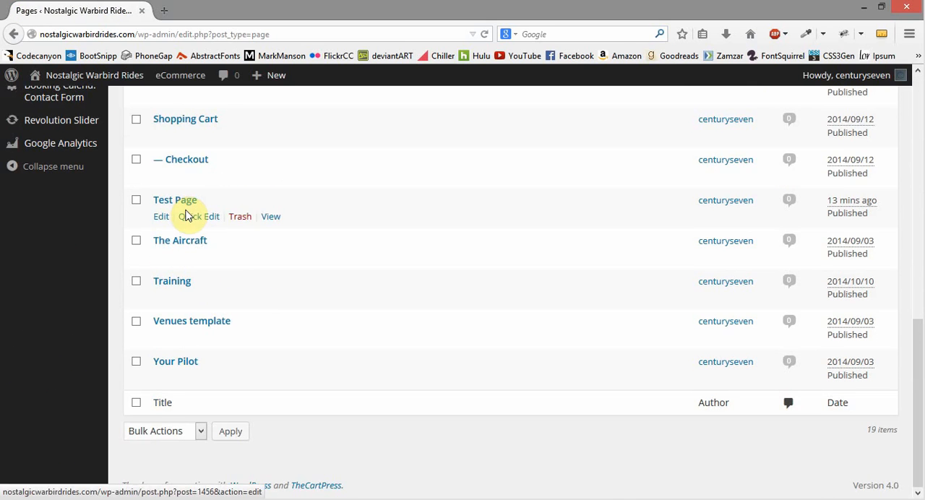
pyautogui.click(240, 216)
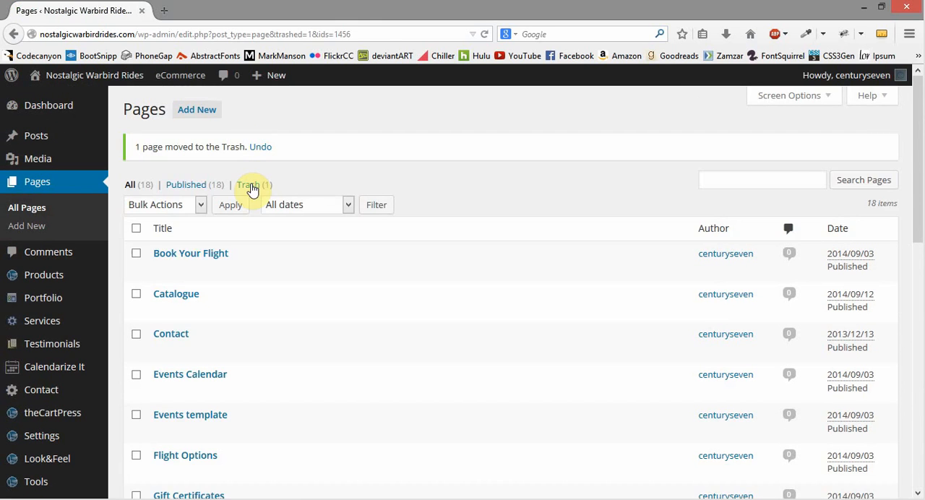
pyautogui.click(250, 185)
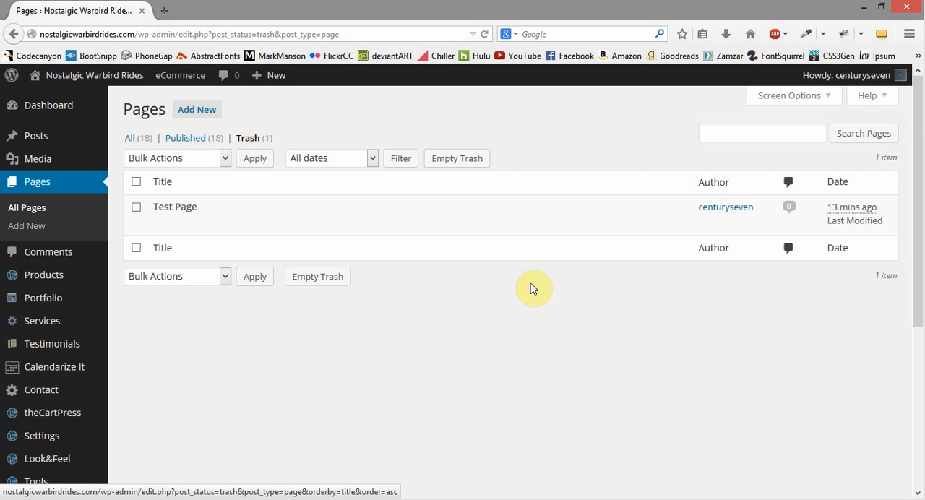
# Step: Review the bulk actions for trashed pages, then empty the Trash to delete Test Page permanently and return to the Dashboard
pyautogui.click(136, 206)
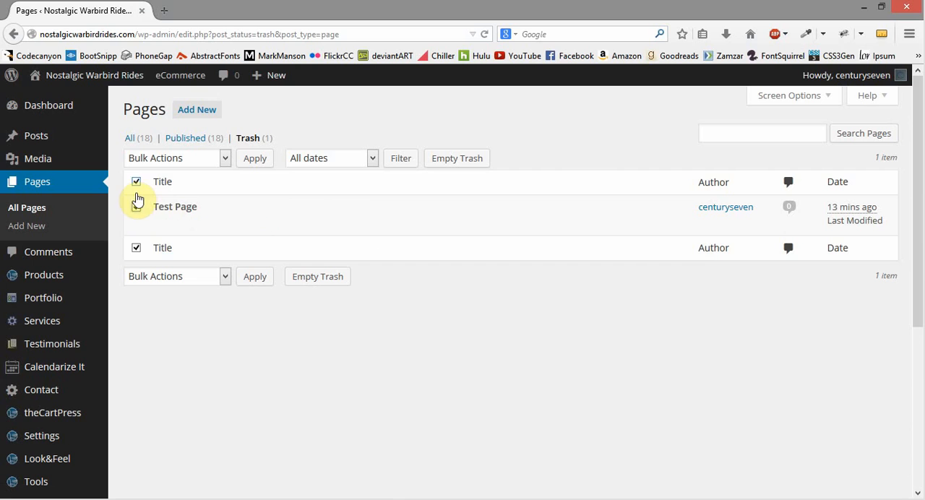
pyautogui.click(136, 182)
pyautogui.click(226, 159)
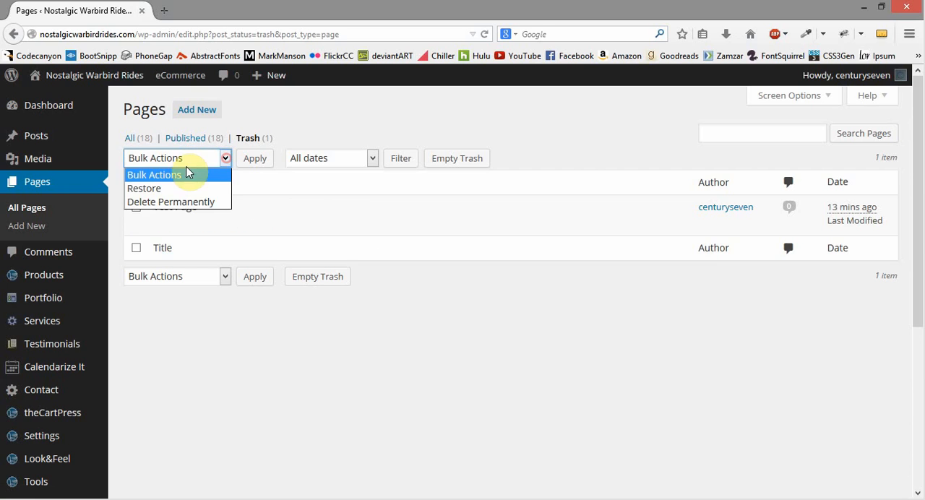
pyautogui.click(258, 187)
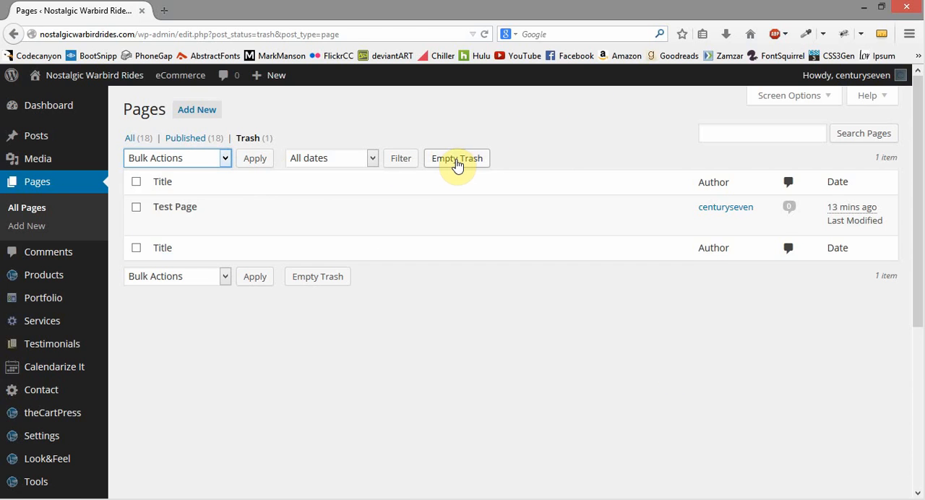
pyautogui.click(458, 160)
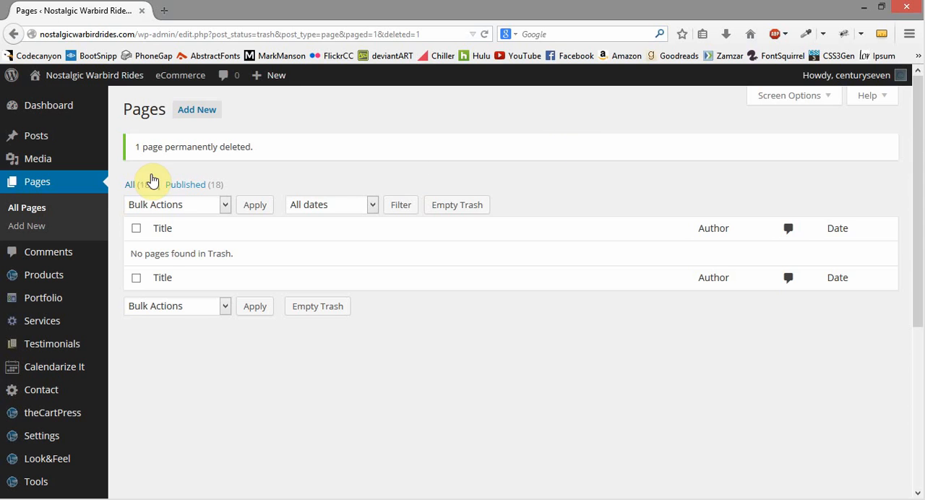
pyautogui.click(63, 108)
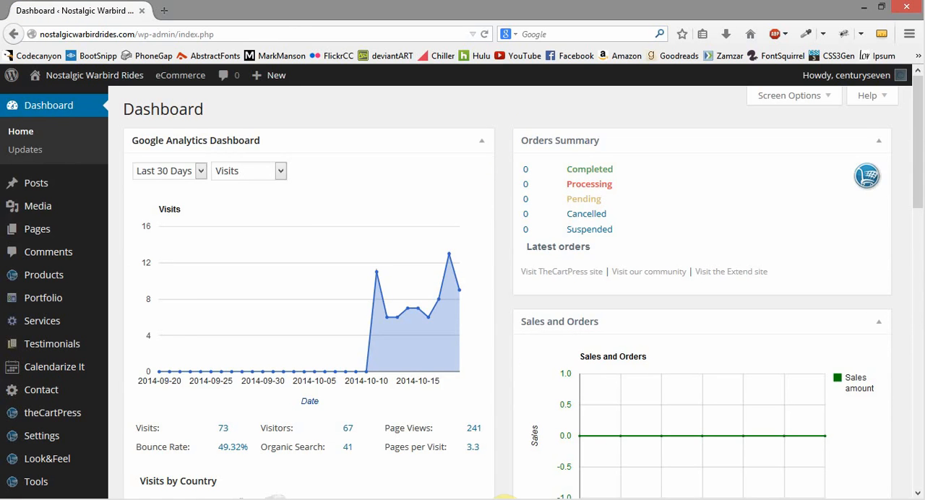
pyautogui.hotkey('alt', 'Tab')
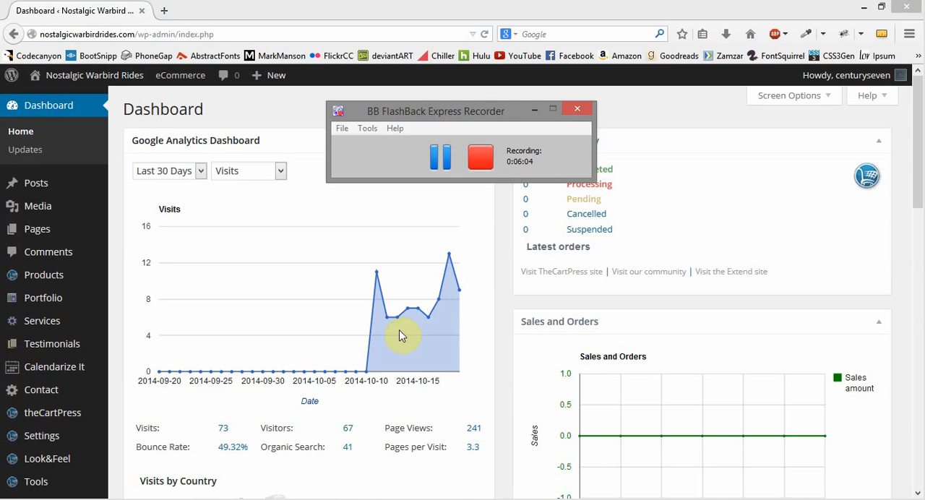